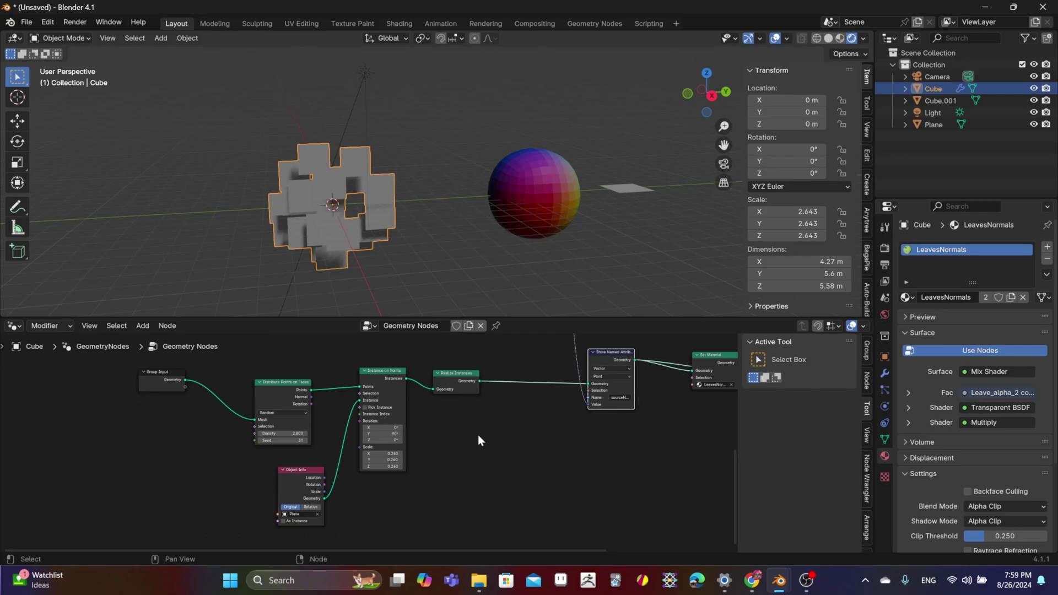
Pan the node tree and switch selection between the reference sphere and the leaf cluster
scroll(478, 436, "down", 2)
middle_click_drag(458, 461, 469, 496)
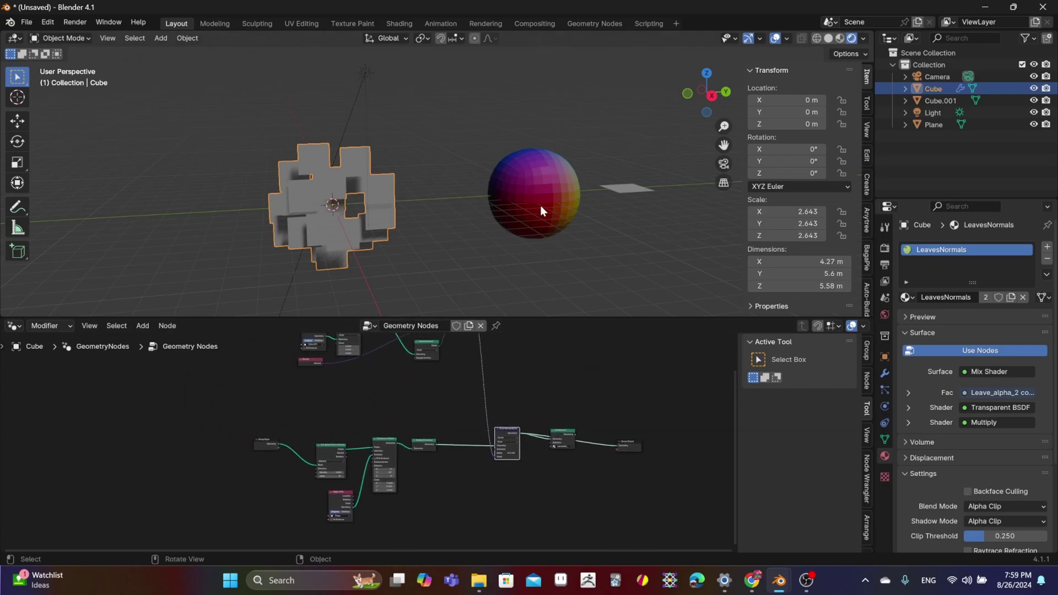
left_click(547, 175)
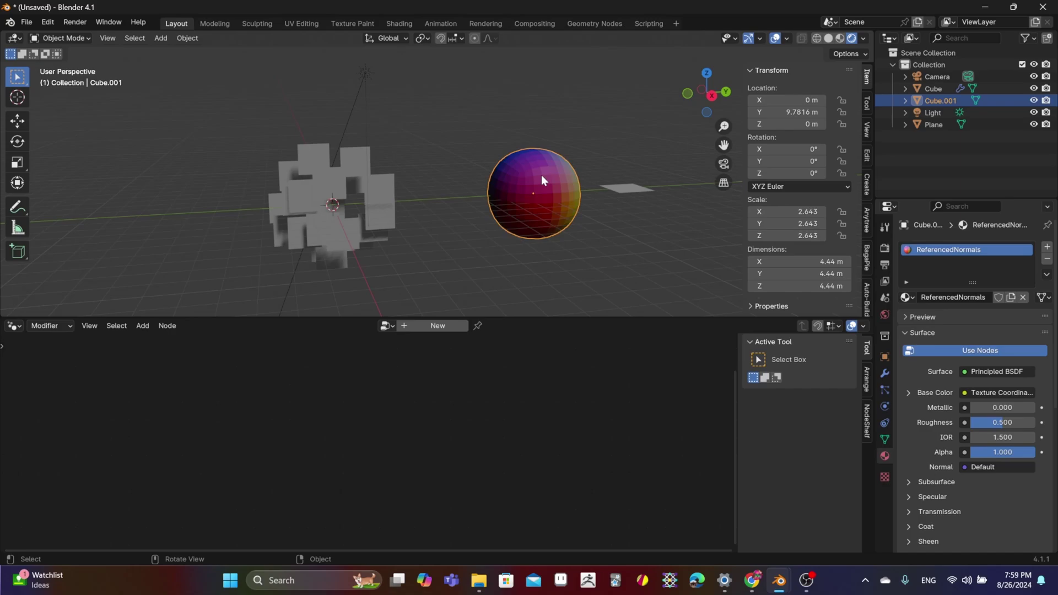
left_click(341, 179)
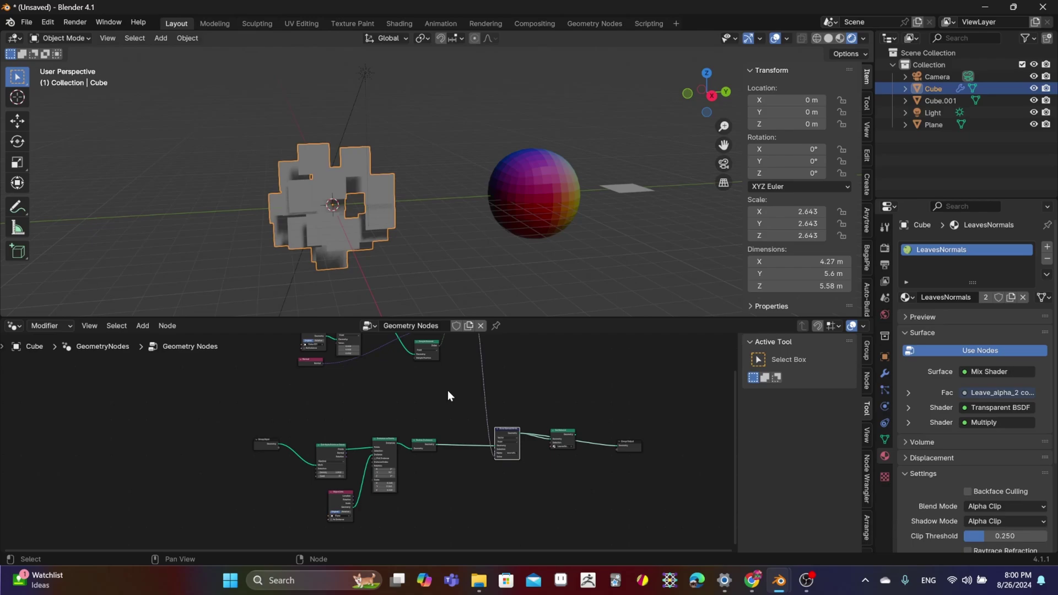
left_click(521, 190)
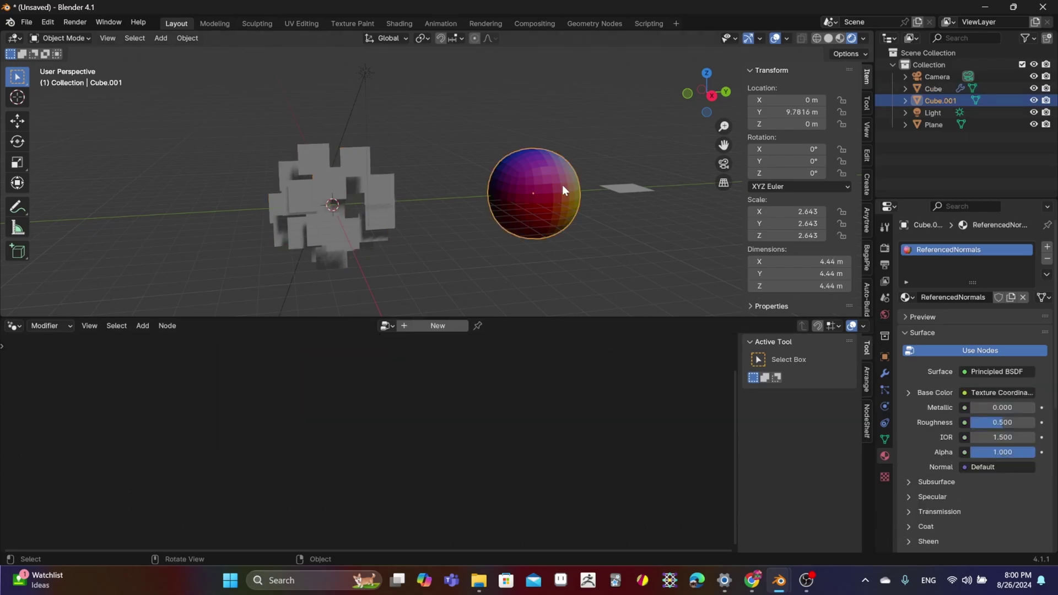
left_click(325, 185)
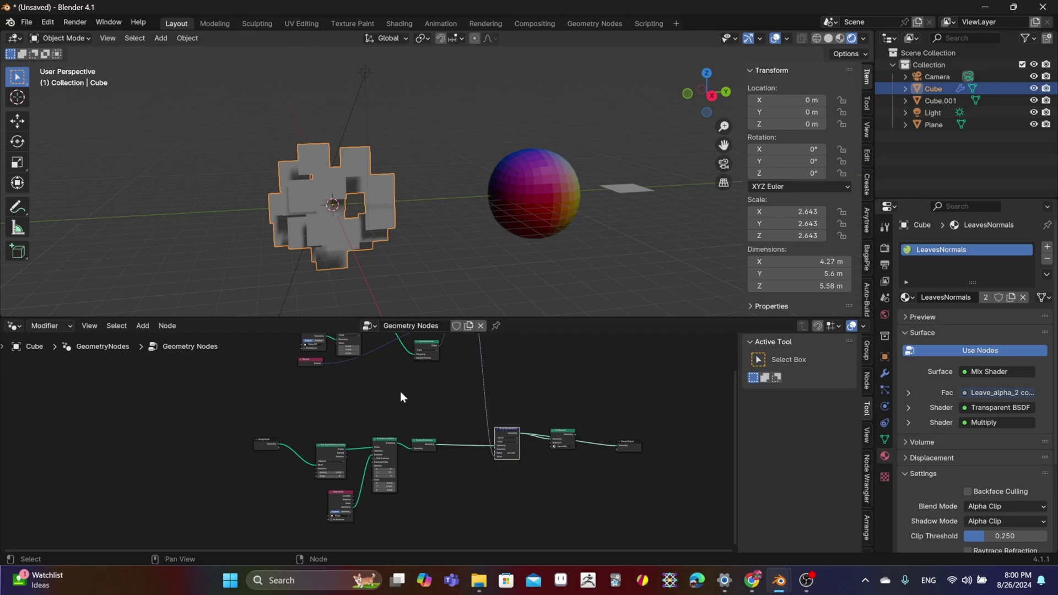
Frame the normal-sampling nodes so both node rows are visible
scroll(450, 459, "down", 2)
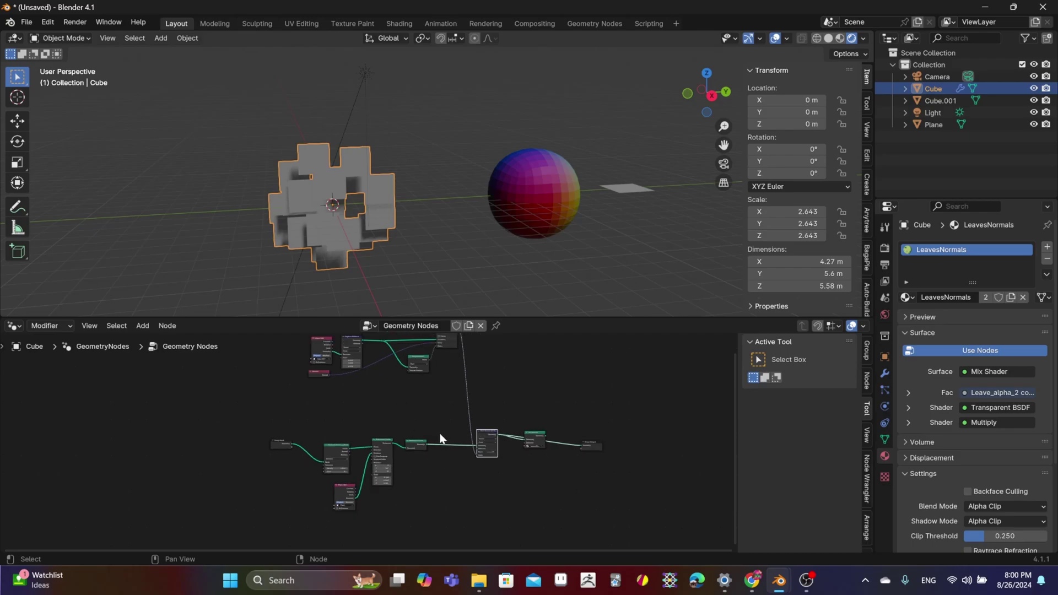
middle_click_drag(468, 485, 477, 513)
scroll(475, 504, "up", 3)
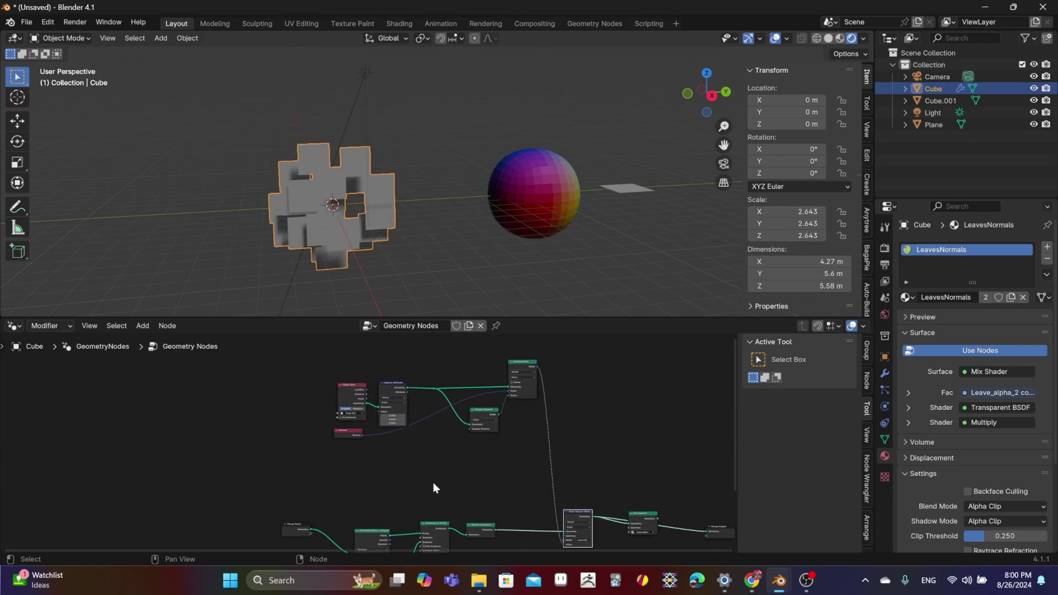
scroll(414, 465, "up", 1)
scroll(417, 465, "up", 1)
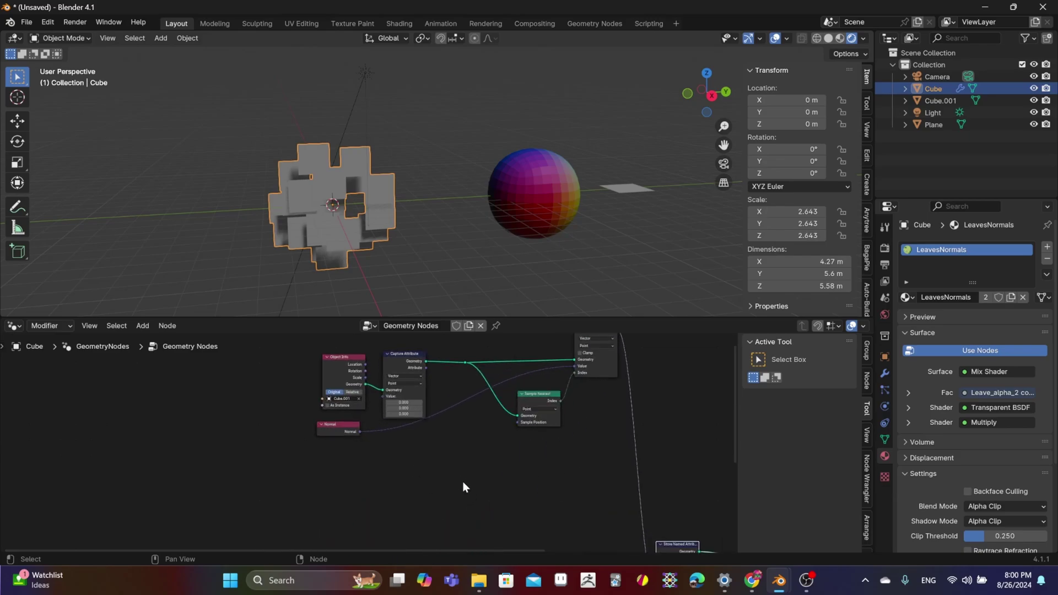
middle_click_drag(463, 482, 460, 419)
scroll(516, 510, "up", 1)
scroll(514, 511, "down", 1)
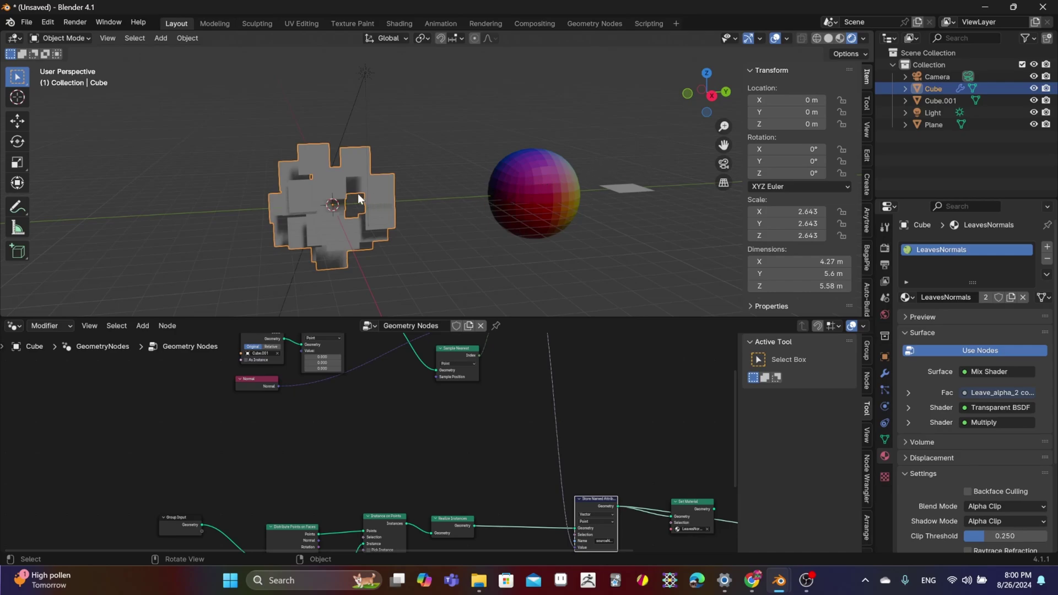
View the scene from the side orthographically, checking the sphere and light before reselecting the leaf cluster
left_click(712, 96)
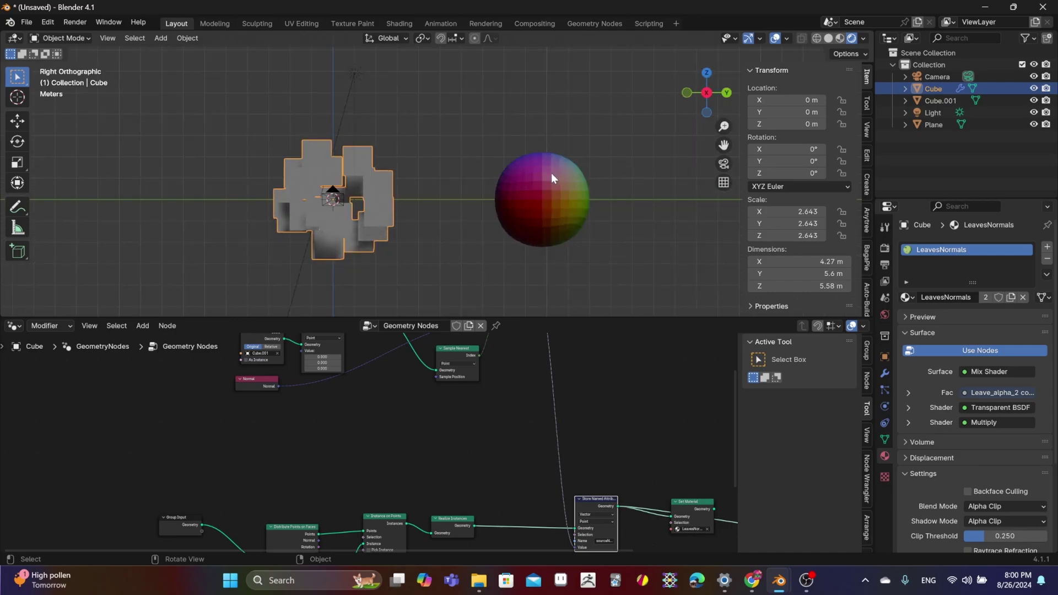
left_click(523, 190)
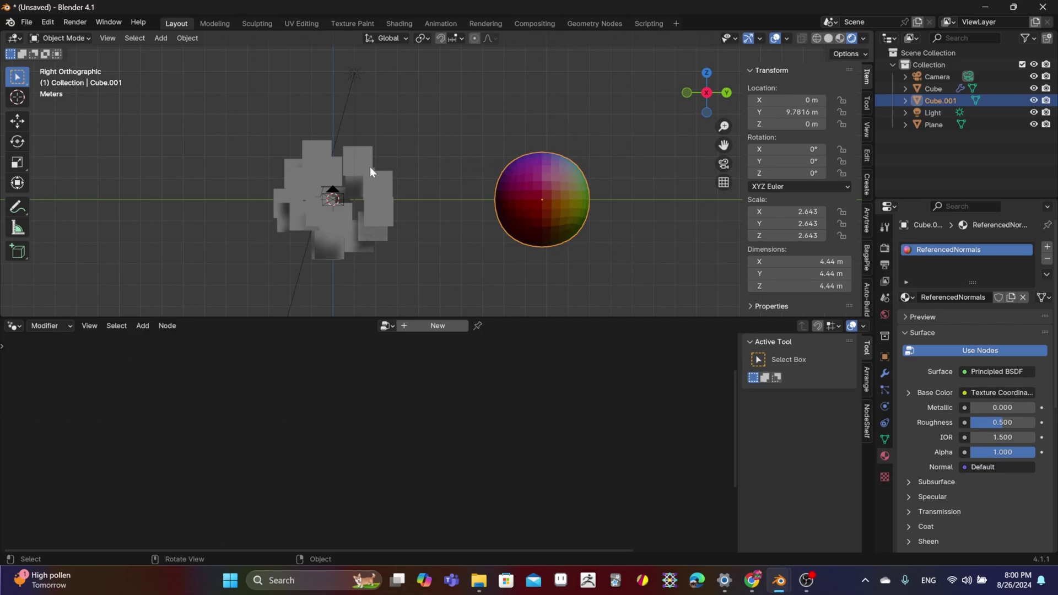
left_click(357, 163)
left_click(557, 209)
left_click(364, 184)
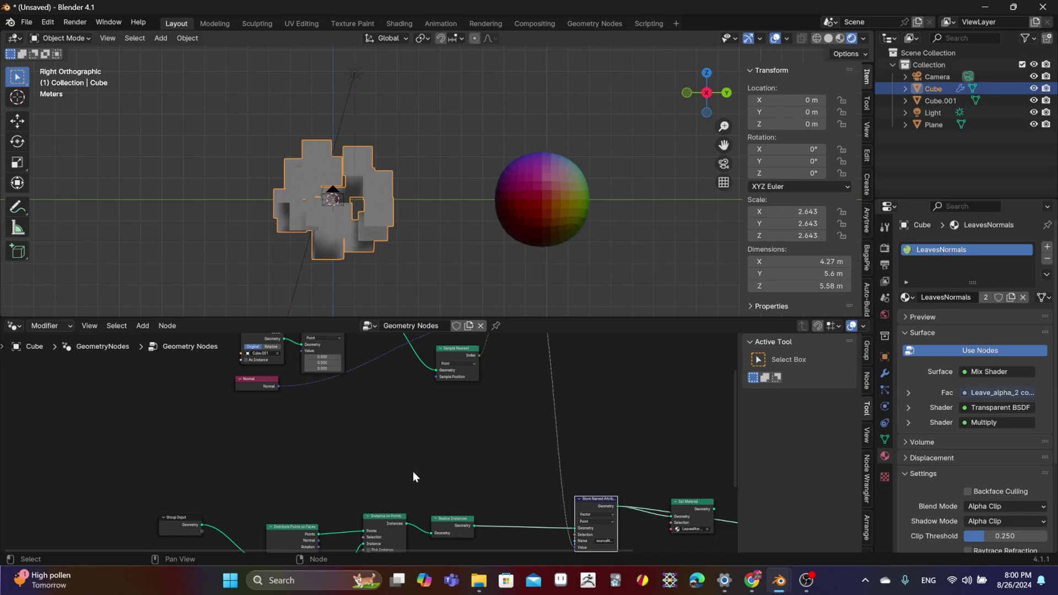
Bring the instancing node chain into view in the node editor
scroll(413, 471, "down", 3)
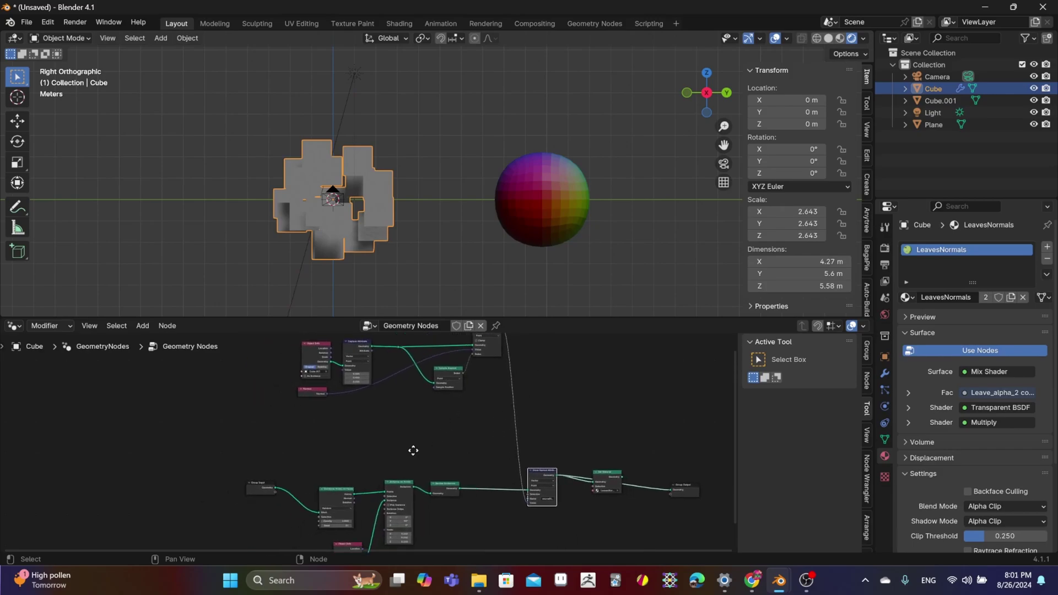
middle_click_drag(413, 450, 433, 397)
scroll(428, 436, "up", 3)
scroll(379, 444, "up", 1)
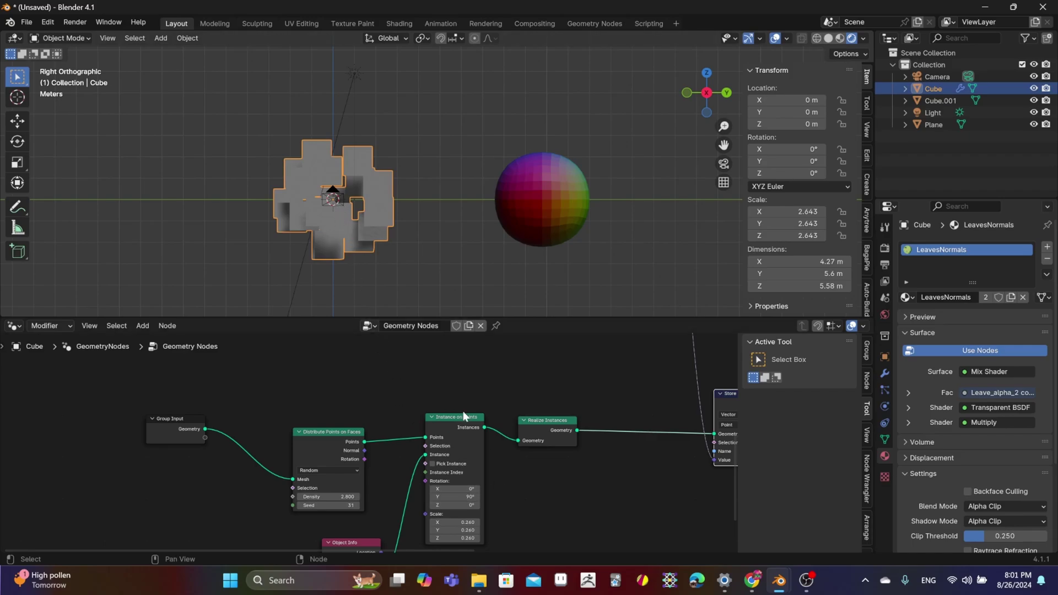
Orbit around the leaf cluster from several sides, then return to the camera view
key("KP_0")
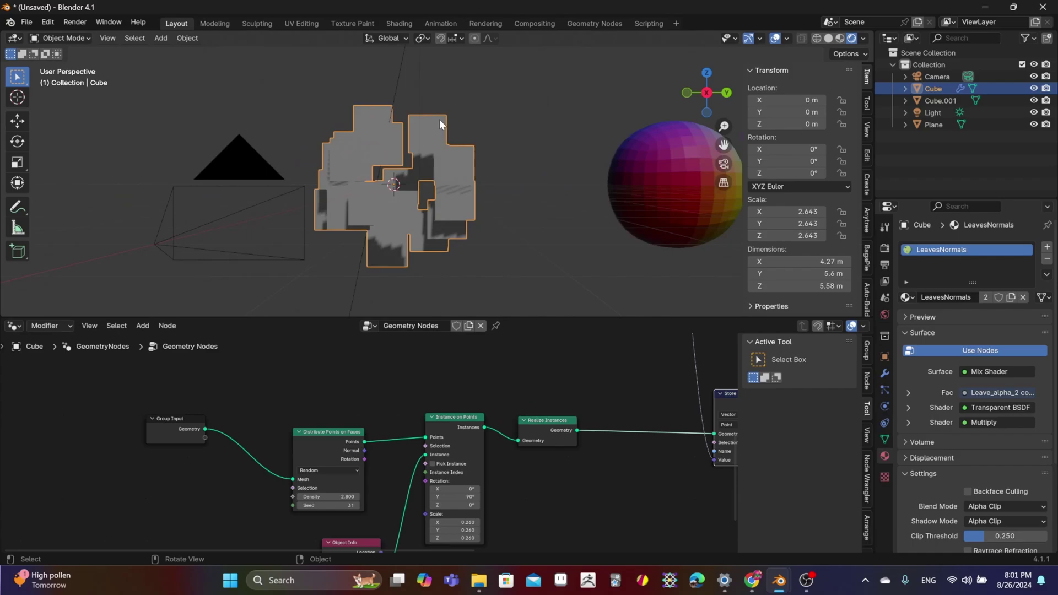
scroll(439, 119, "up", 4)
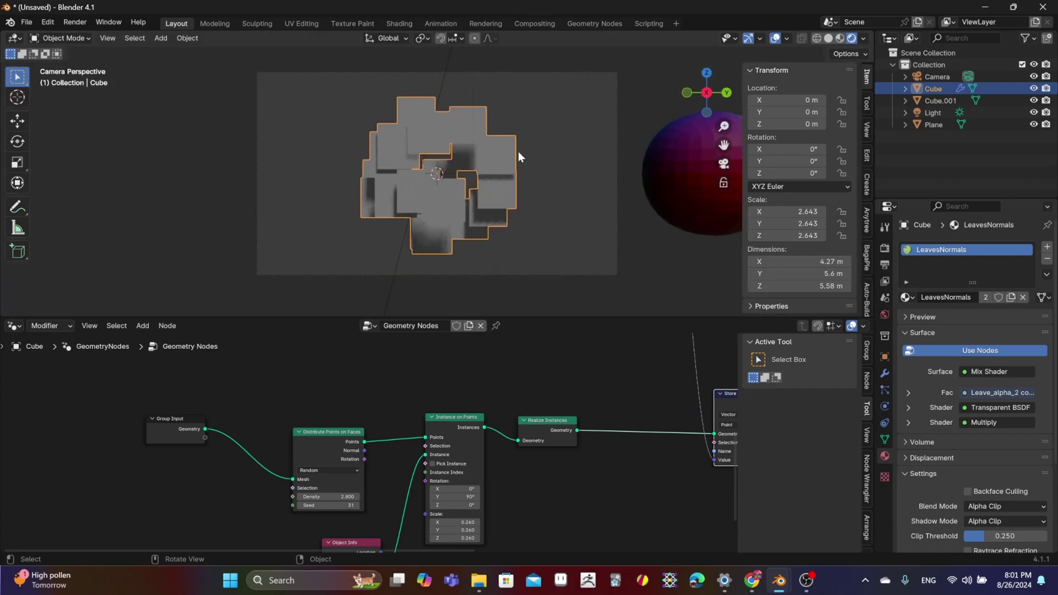
mouse_move(519, 152)
middle_mouse_down()
mouse_move(525, 178)
mouse_move(518, 170)
middle_mouse_up()
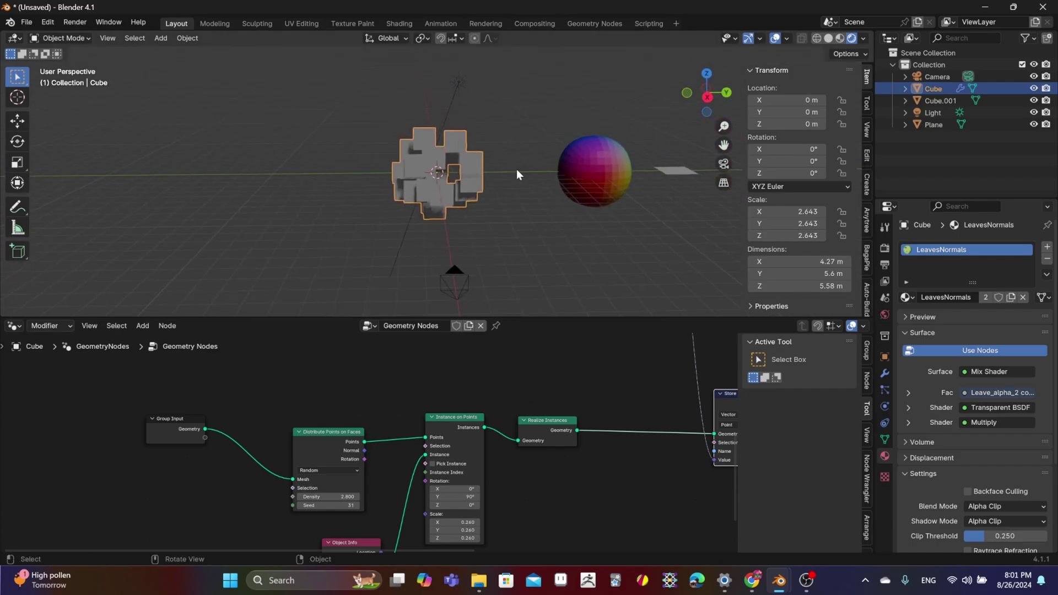
left_click(460, 83)
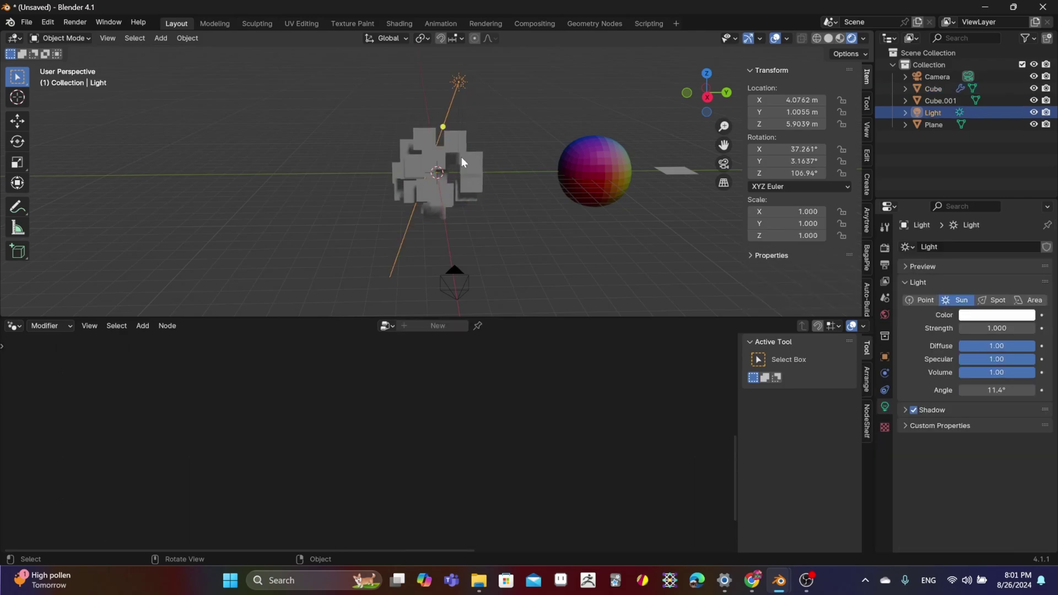
scroll(458, 187, "up", 3)
mouse_move(498, 204)
middle_mouse_down()
mouse_move(603, 206)
mouse_move(560, 180)
mouse_move(524, 188)
middle_mouse_up()
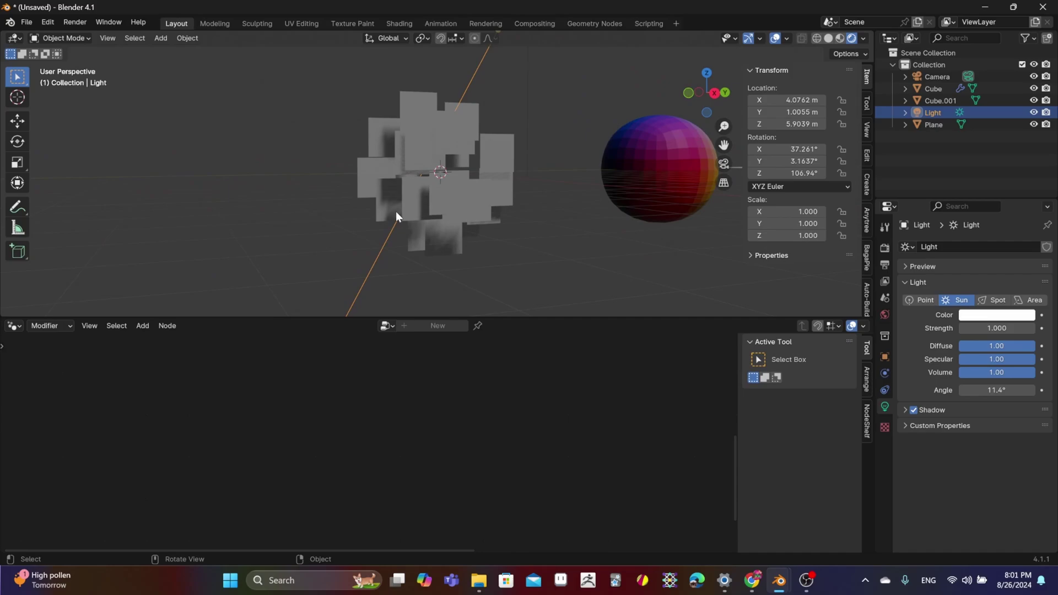
scroll(448, 145, "up", 1)
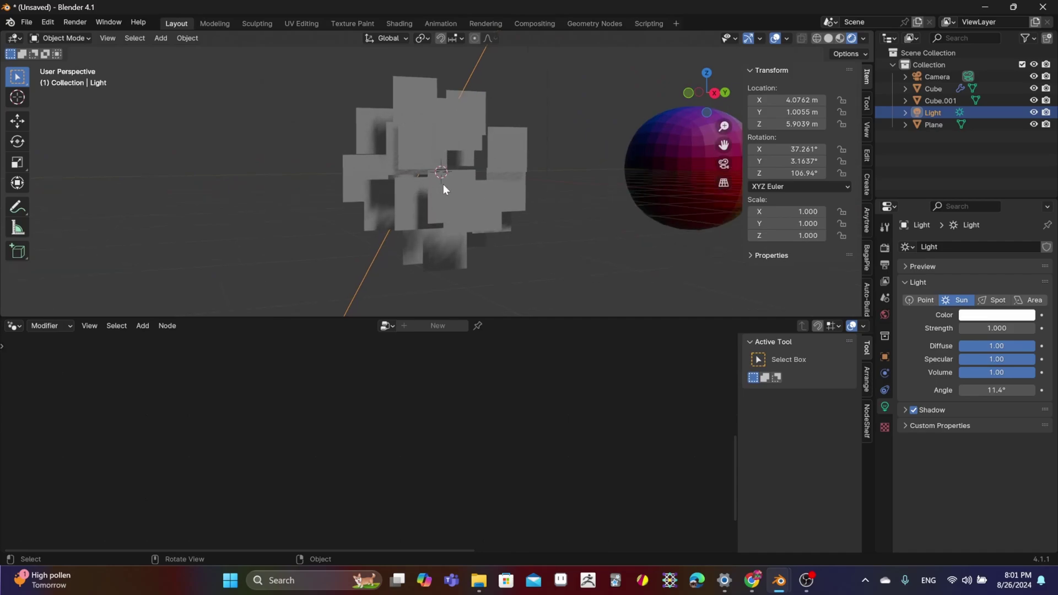
middle_click_drag(443, 185, 422, 205)
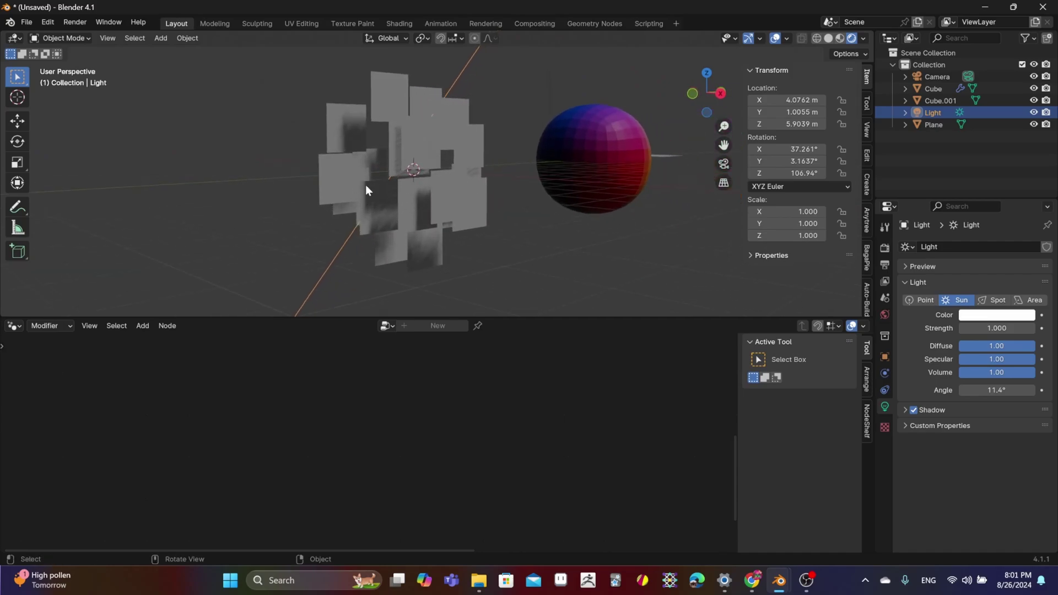
middle_click_drag(451, 247, 456, 159)
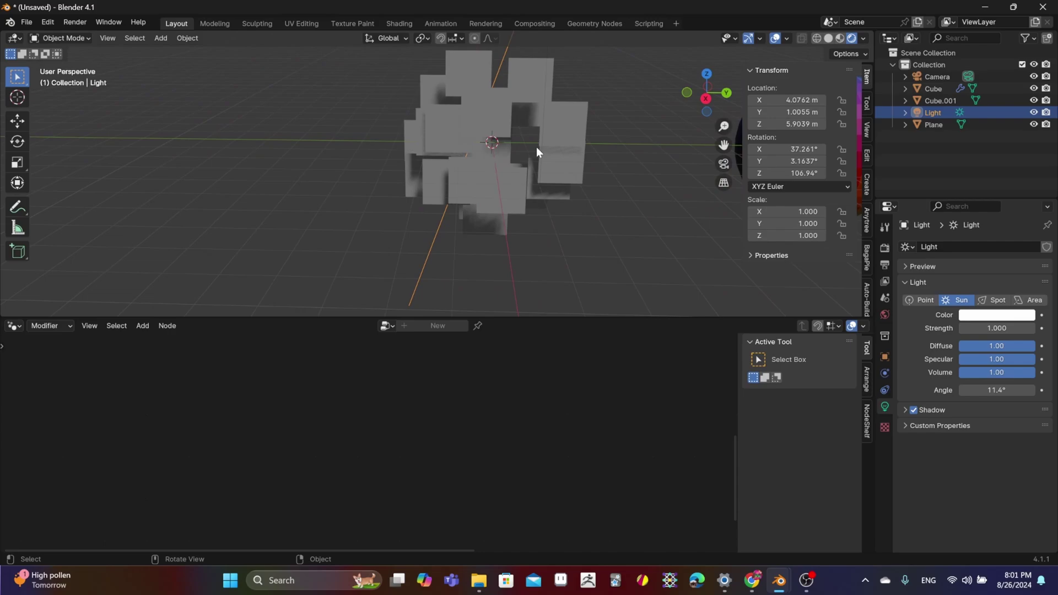
middle_click_drag(537, 151, 532, 130)
key("KP_0")
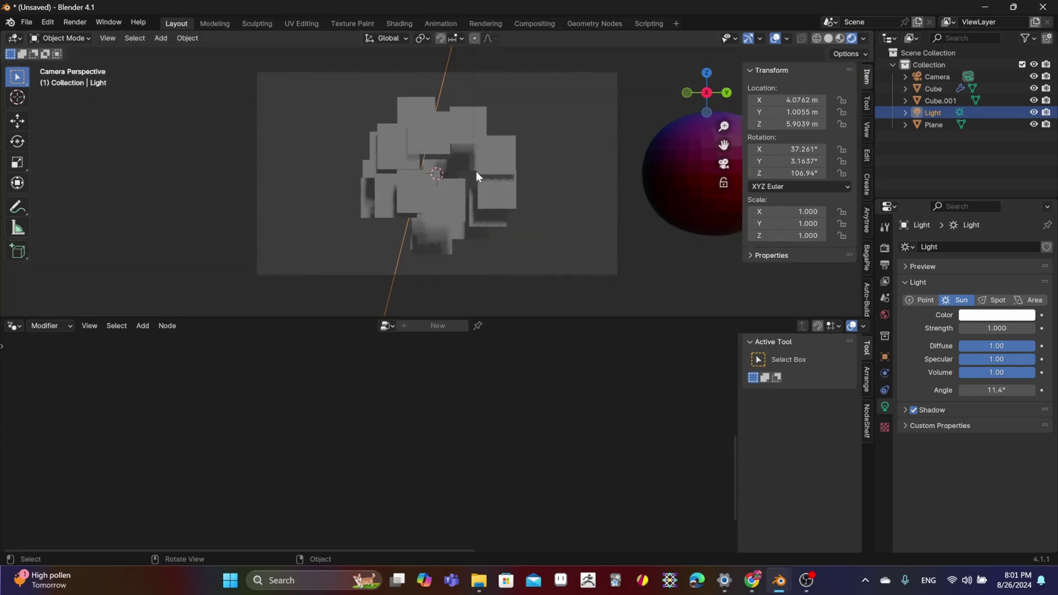
Reselect the leaf cluster and pan its whole node tree into view
left_click(507, 160)
scroll(502, 397, "down", 3)
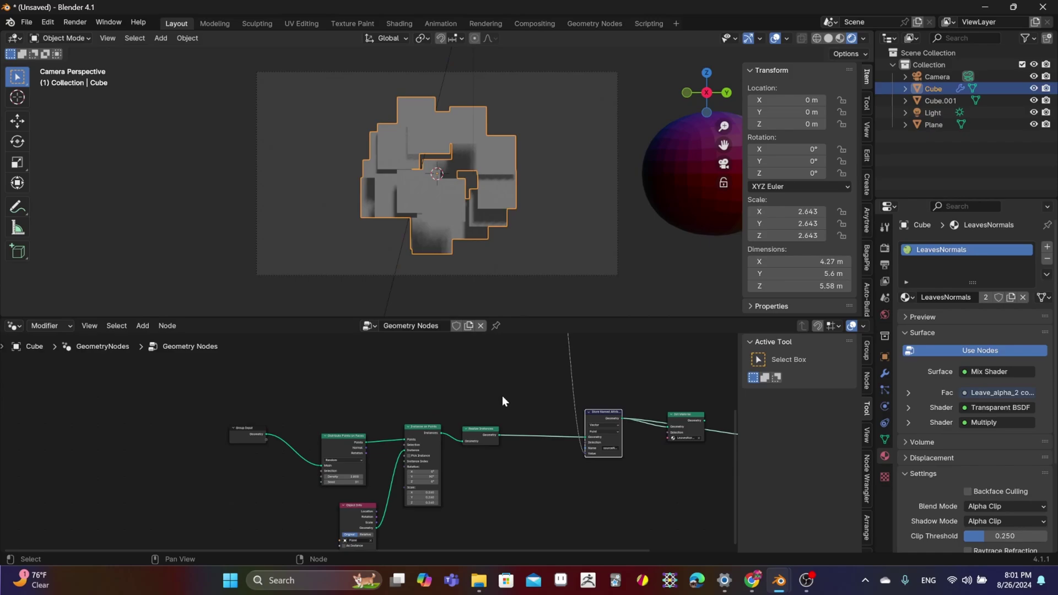
middle_click_drag(500, 402, 436, 450)
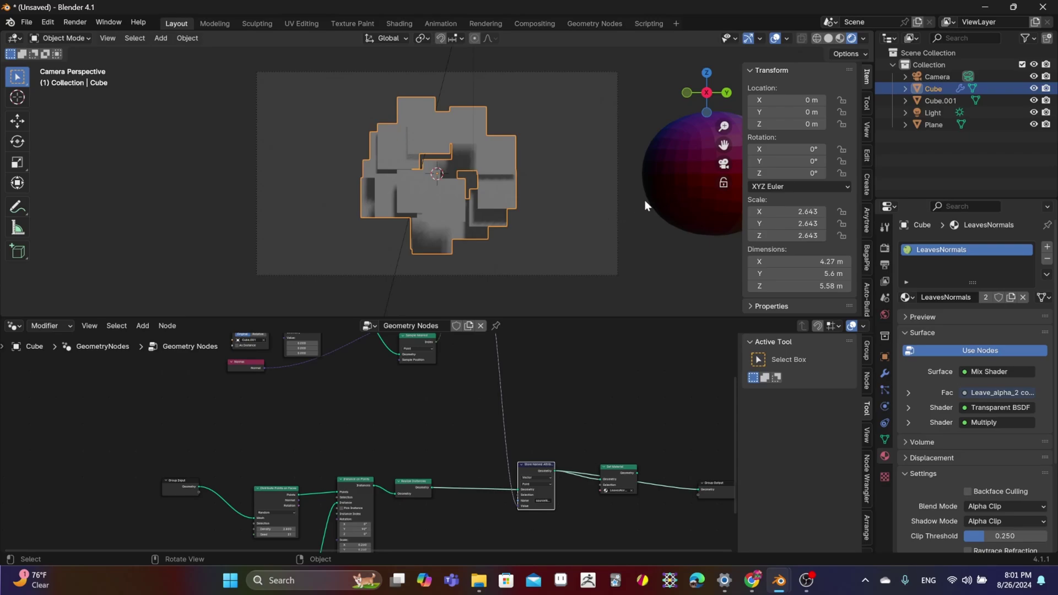
left_click(661, 183)
left_click(431, 135)
middle_click_drag(350, 383, 376, 482)
Zoom in on Store Named Attribute, Set Material and Group Output
scroll(371, 478, "up", 3)
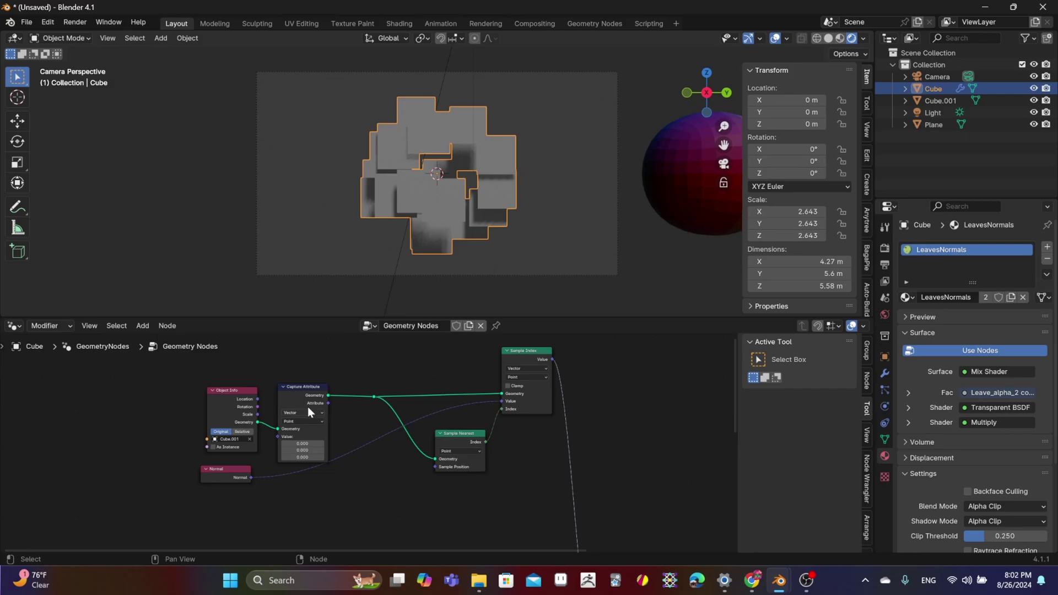
scroll(364, 469, "down", 2)
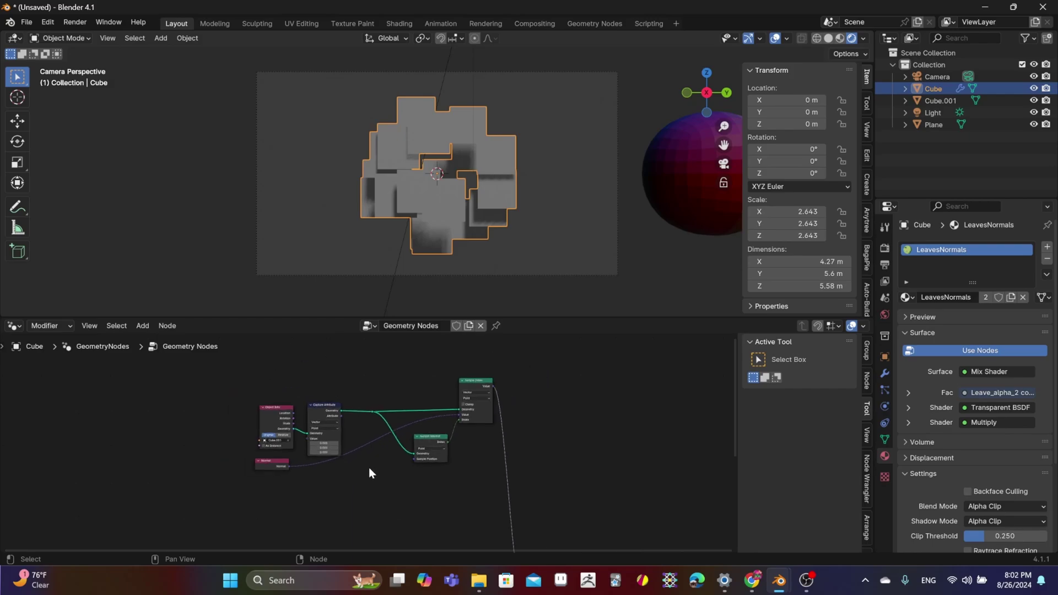
scroll(398, 446, "up", 3)
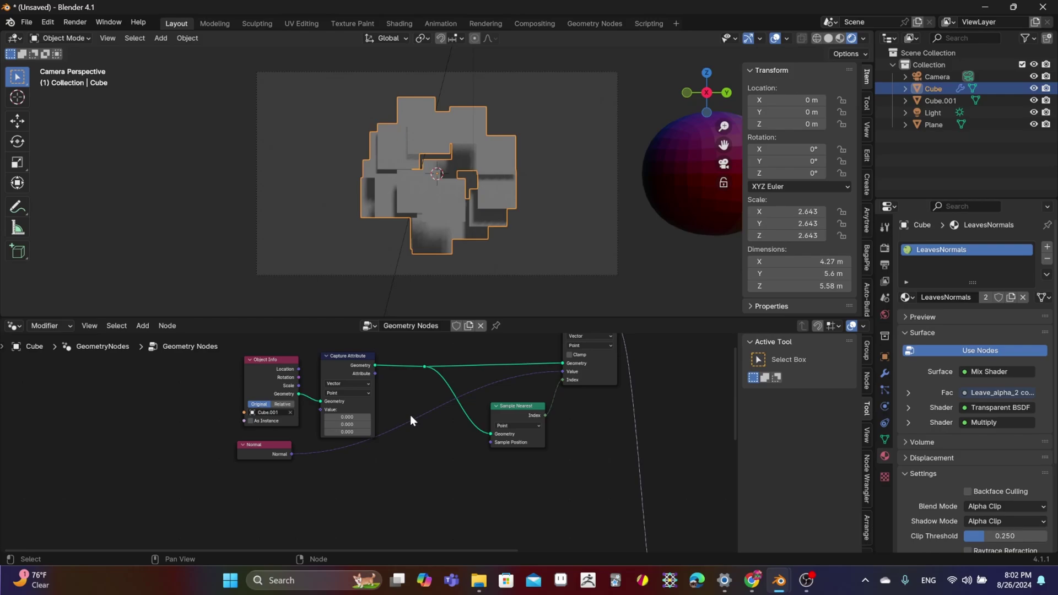
scroll(436, 478, "up", 2)
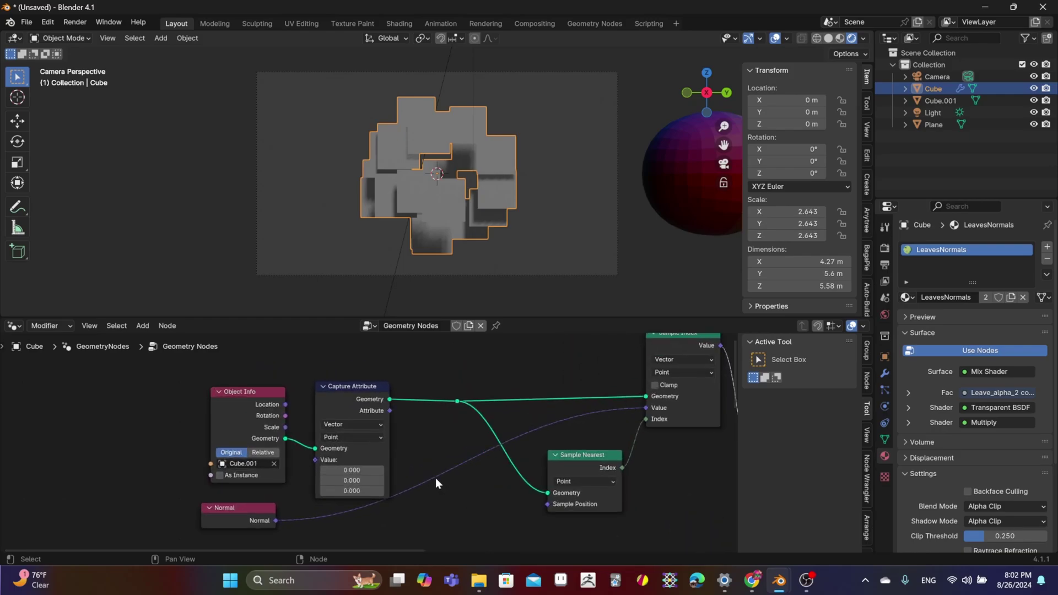
scroll(417, 446, "down", 2)
scroll(287, 539, "up", 5, "ctrl")
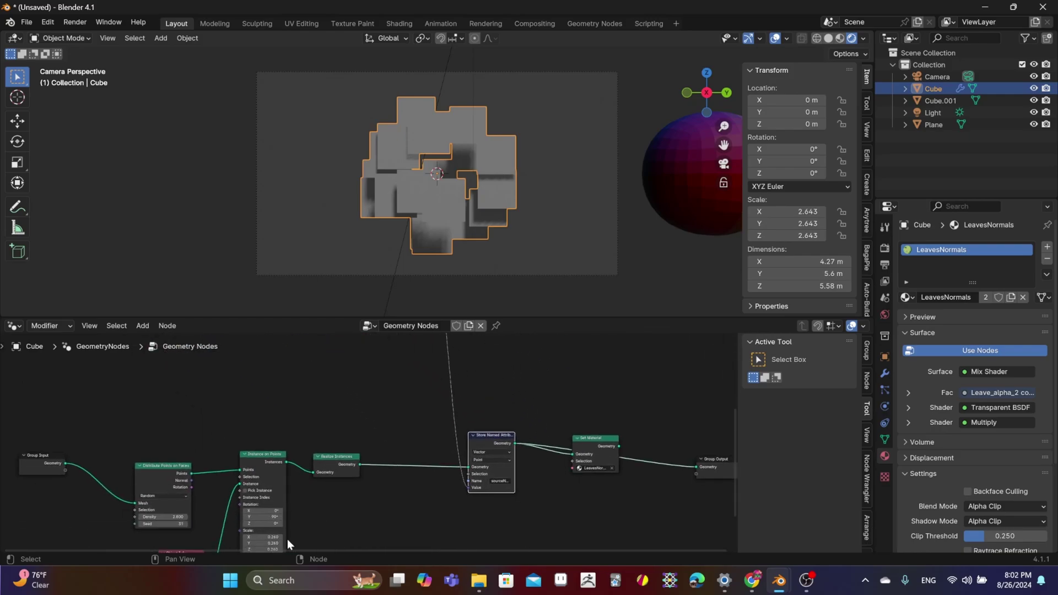
scroll(457, 523, "down", 3, "ctrl")
scroll(481, 511, "up", 2)
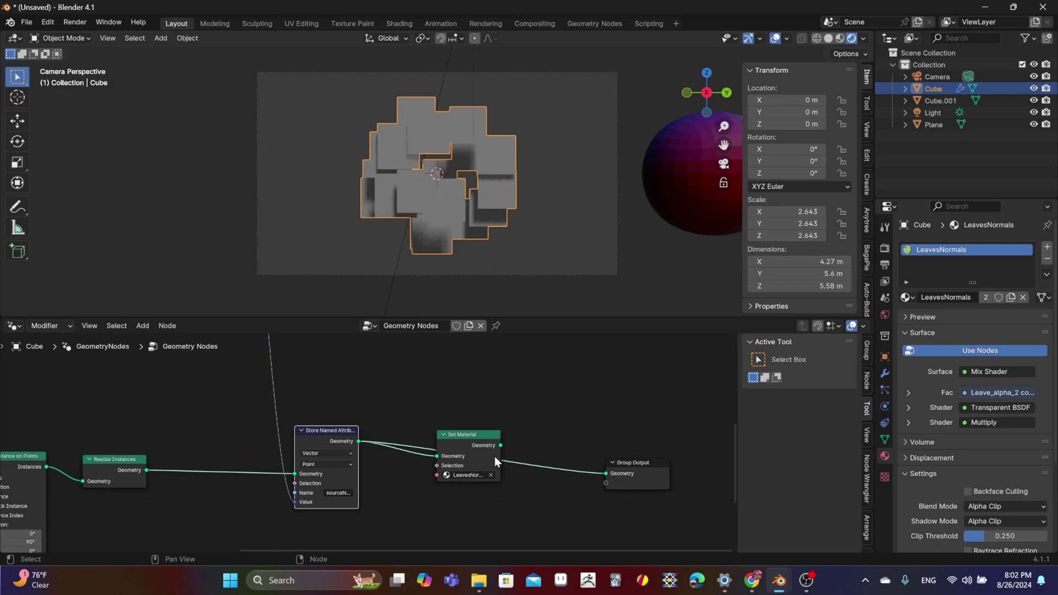
Connect Set Material's Geometry to Group Output, then deselect all to see the green leaf cards
left_click_drag(503, 443, 607, 474)
left_click(530, 133)
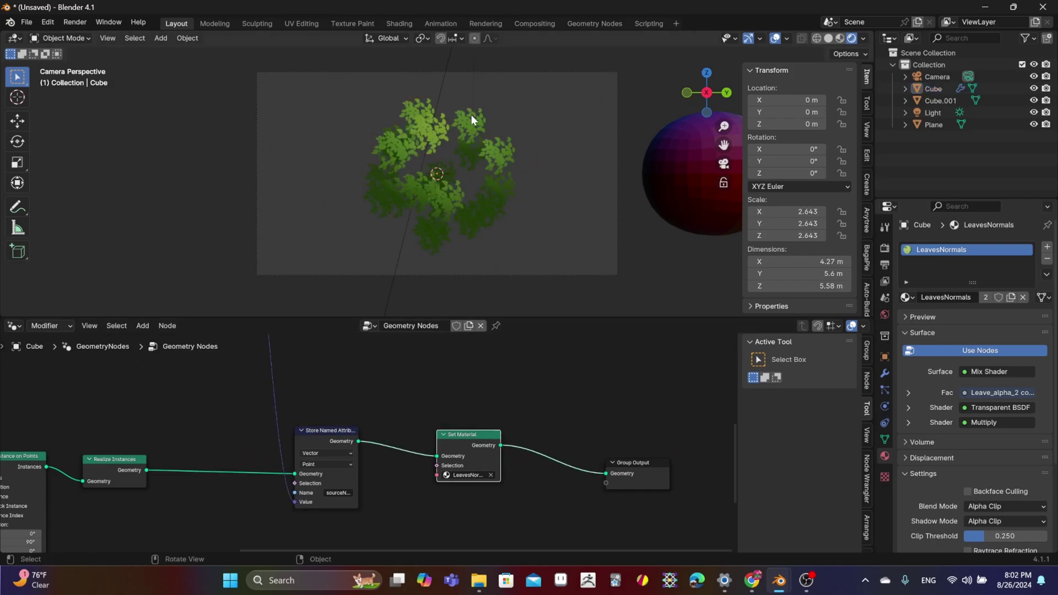
left_click(412, 132)
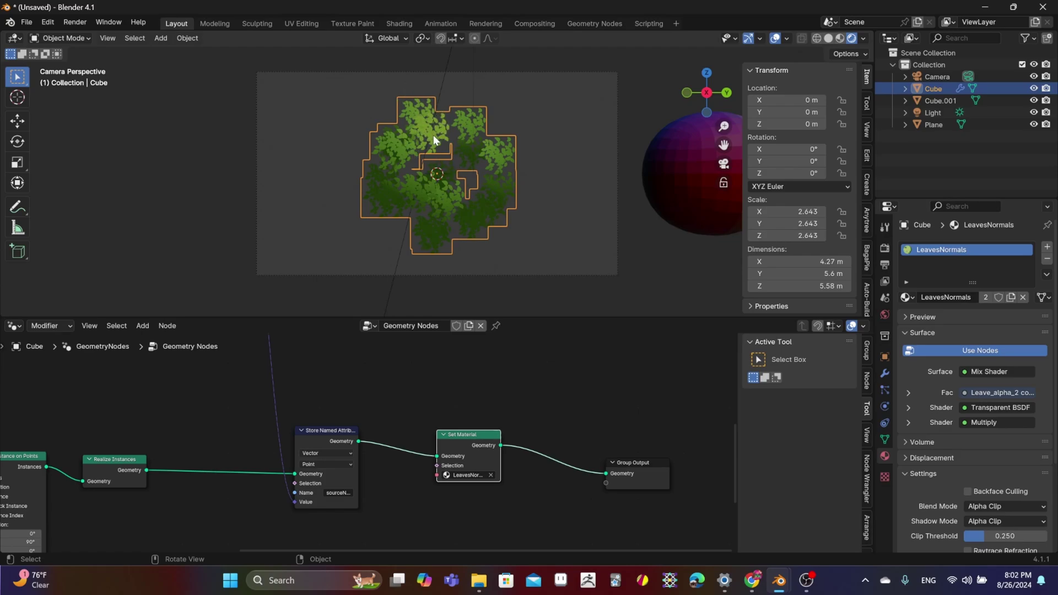
key("alt+a")
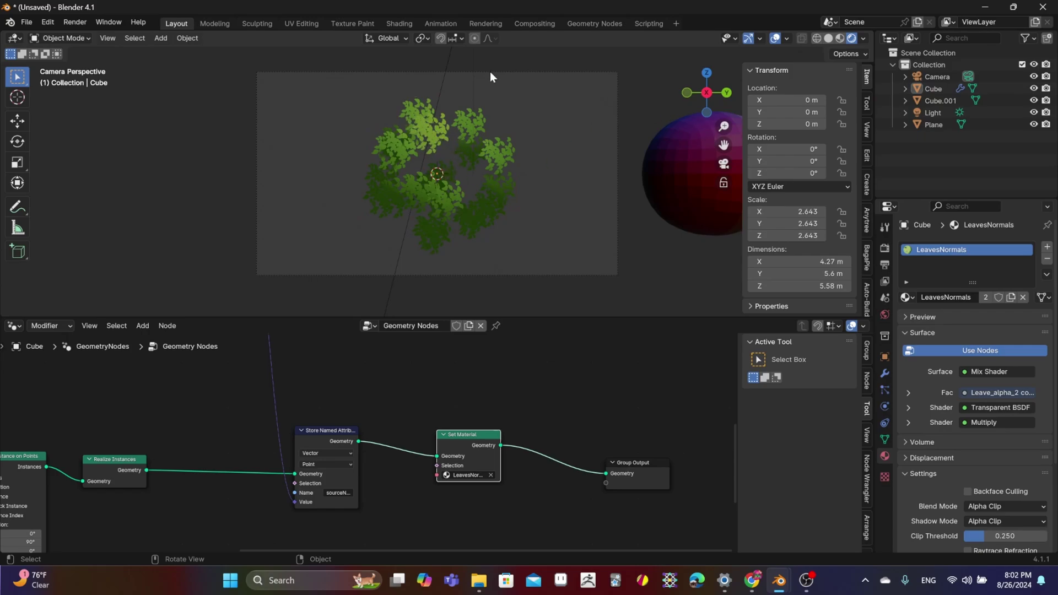
Pan across the Distribute Points, Instance on Points and Set Material chain, then select Realize Instances
middle_click_drag(441, 432, 395, 525)
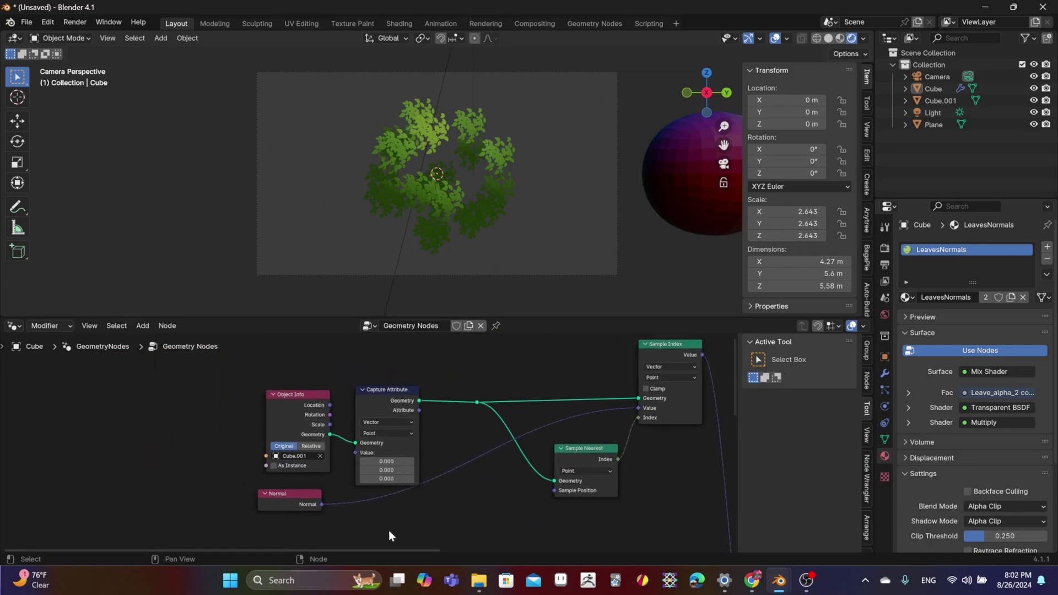
scroll(390, 530, "down", 2)
middle_click_drag(388, 530, 219, 468)
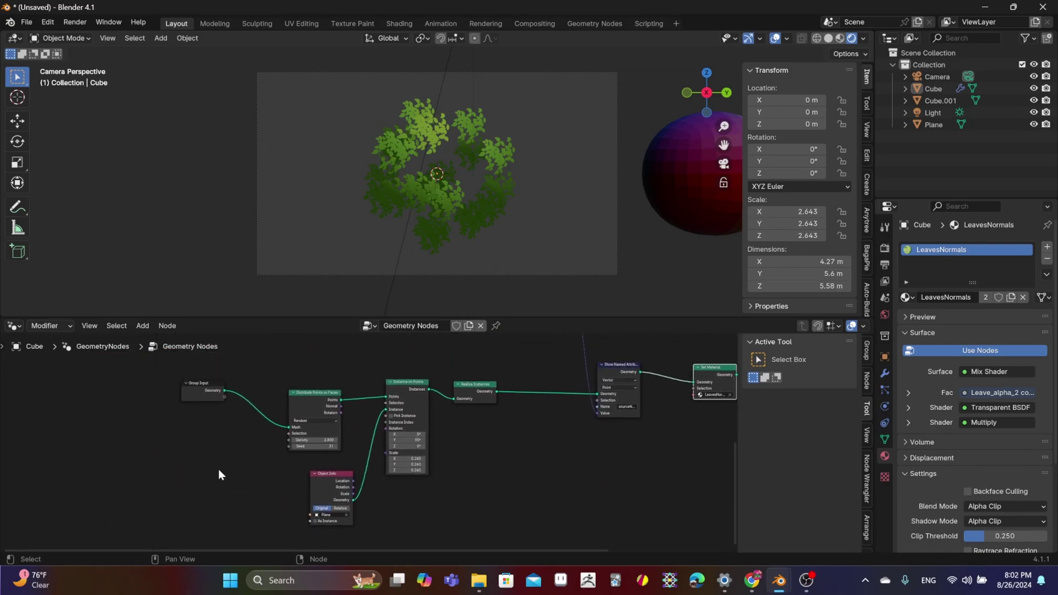
scroll(499, 467, "up", 1)
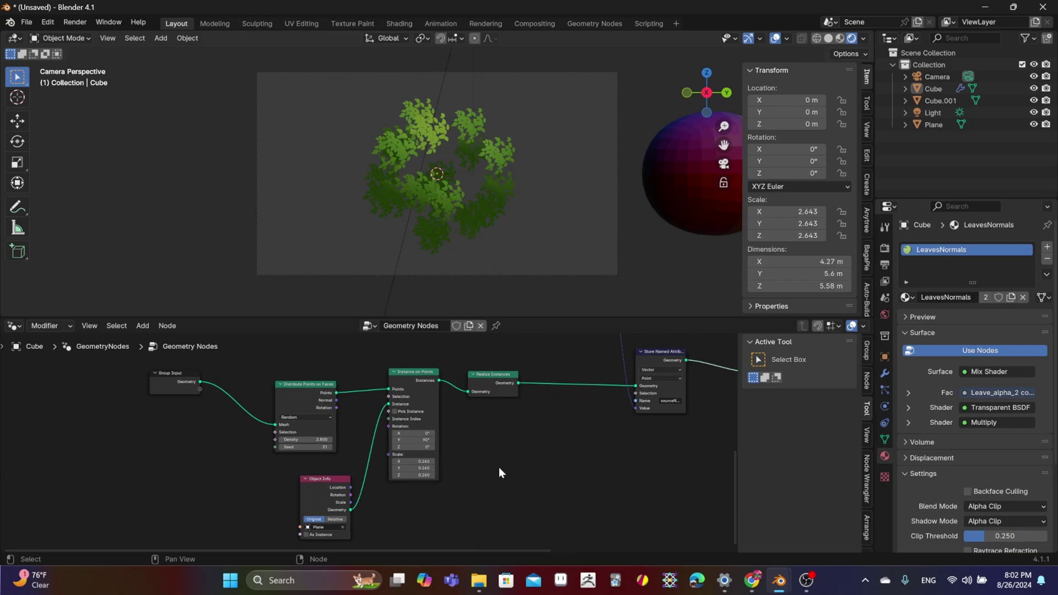
middle_click_drag(499, 467, 466, 477)
scroll(466, 477, "up", 1)
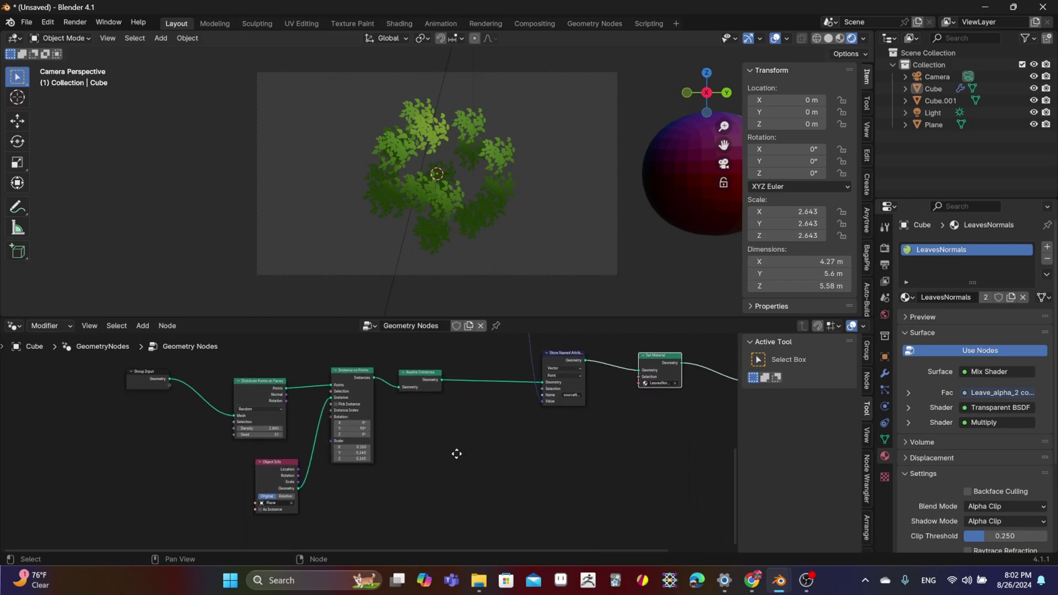
middle_click_drag(394, 422, 320, 387)
middle_click_drag(464, 468, 413, 487)
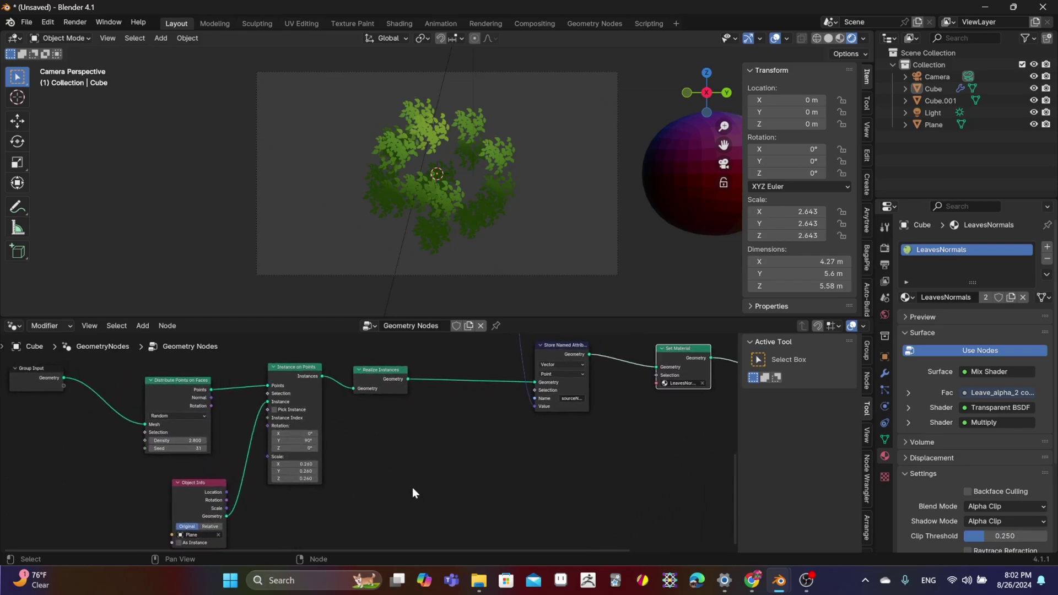
left_click(391, 383)
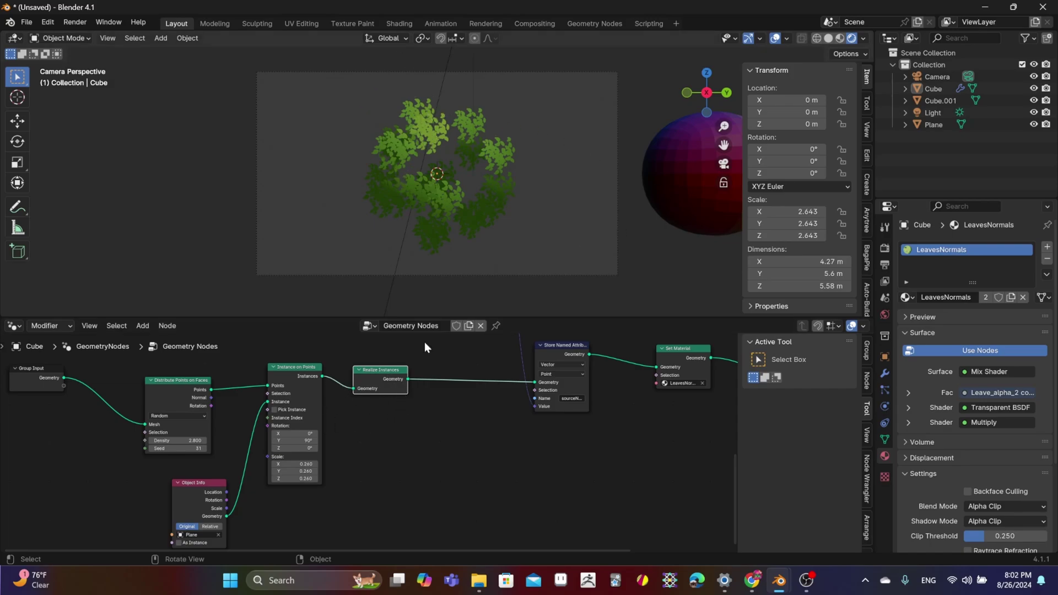
Select Cube.001's Object Info node and pan over Capture Attribute, Normal, Sample Nearest and Sample Index
scroll(407, 381, "down", 5)
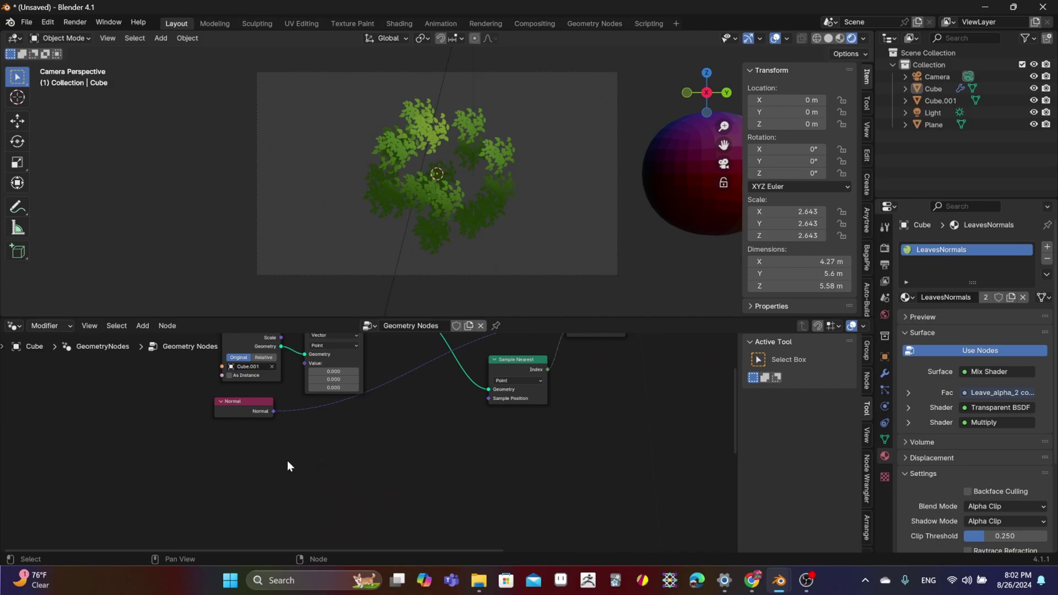
scroll(289, 466, "up", 3)
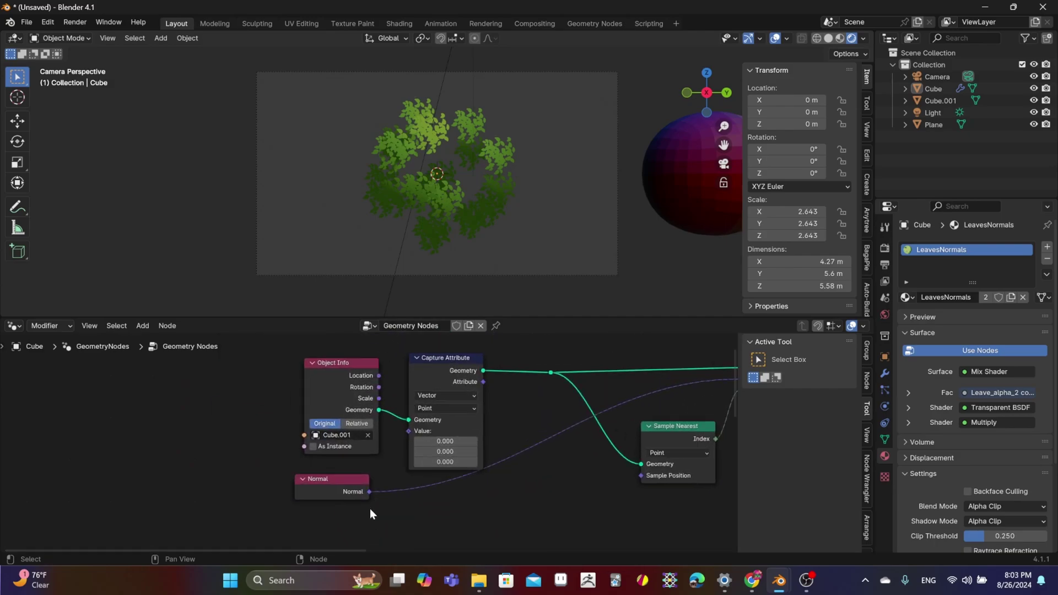
scroll(331, 451, "up", 1)
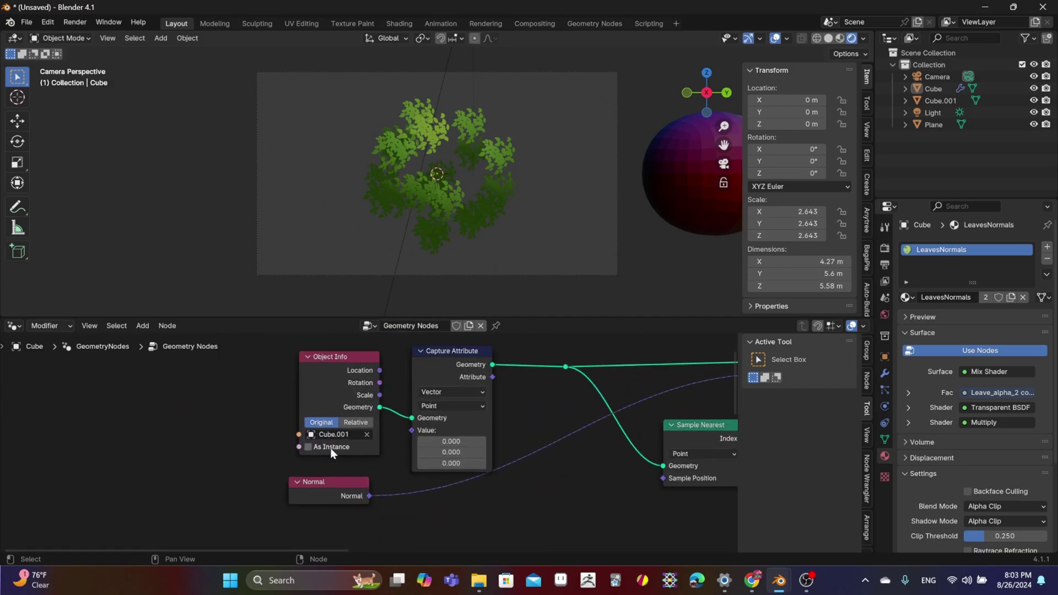
left_click(328, 386)
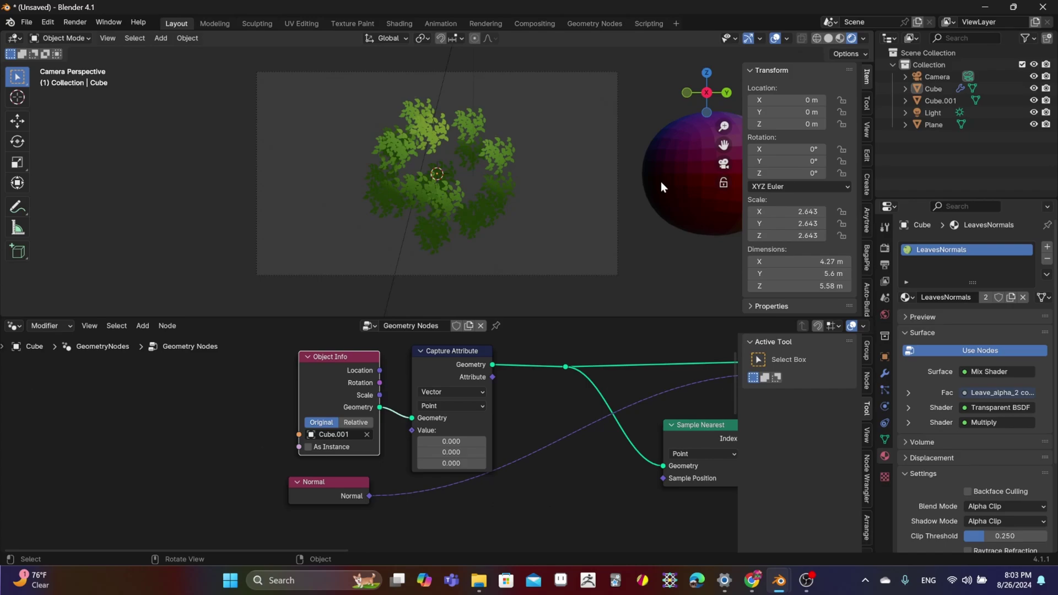
middle_click_drag(502, 509, 444, 504)
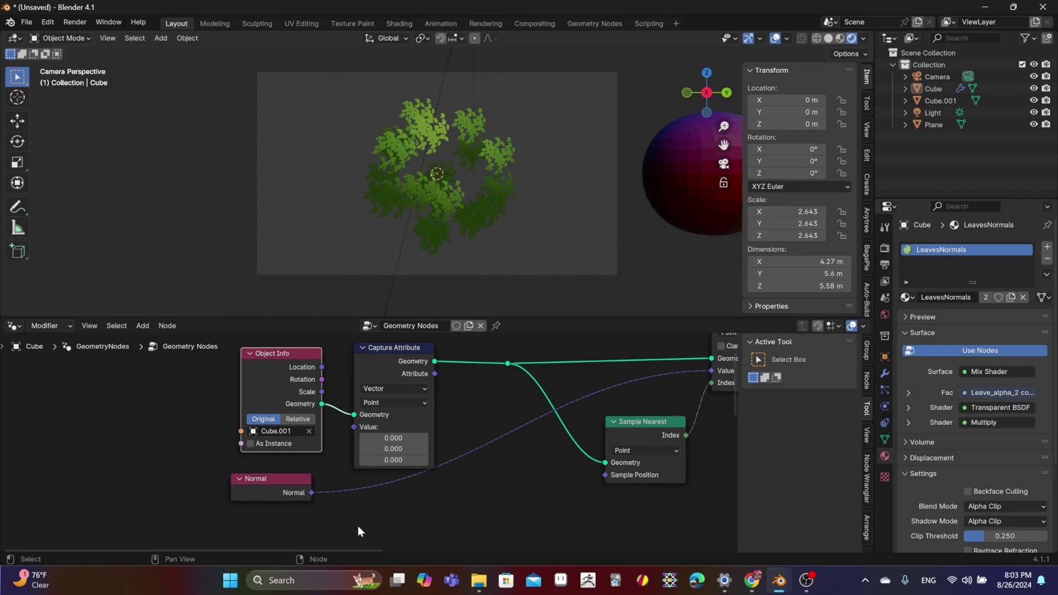
scroll(499, 478, "down", 2)
middle_click_drag(499, 477, 388, 496)
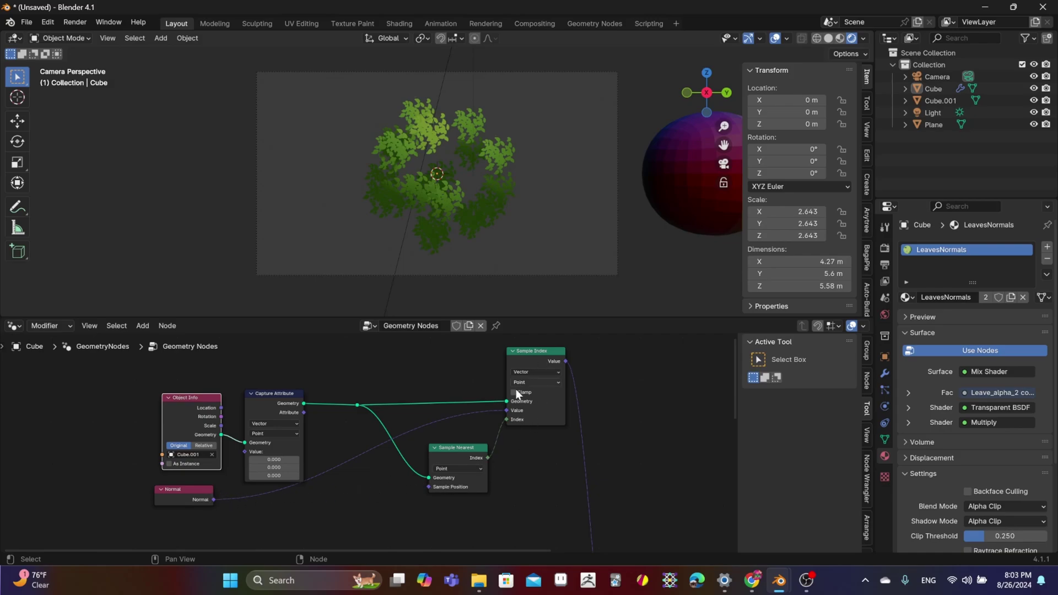
Shift the Sample Nearest node slightly left, nudge the Normal node, and zoom out
left_click(455, 457)
key("g")
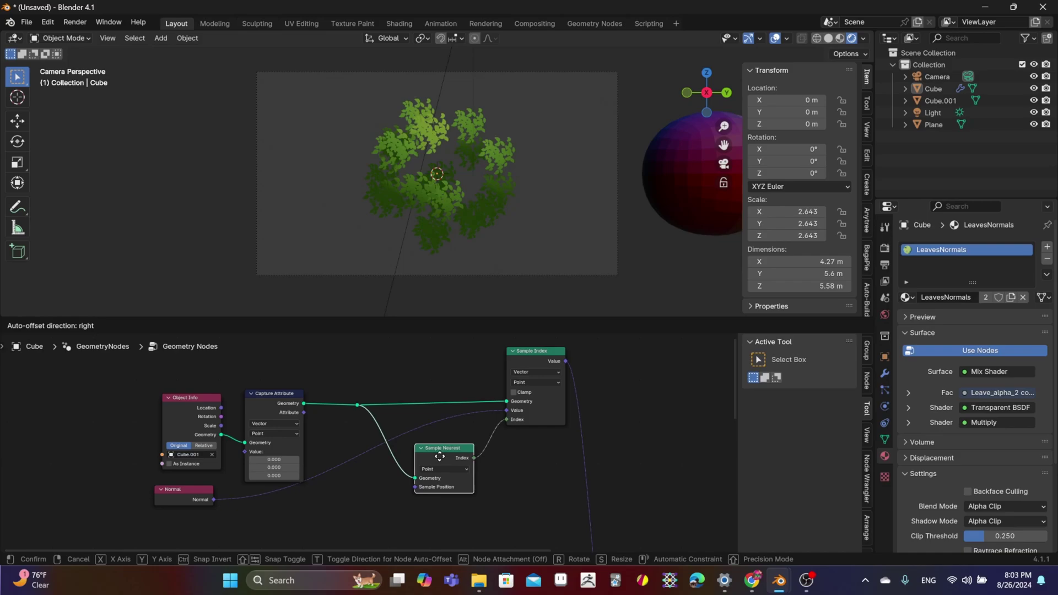
left_click(436, 456)
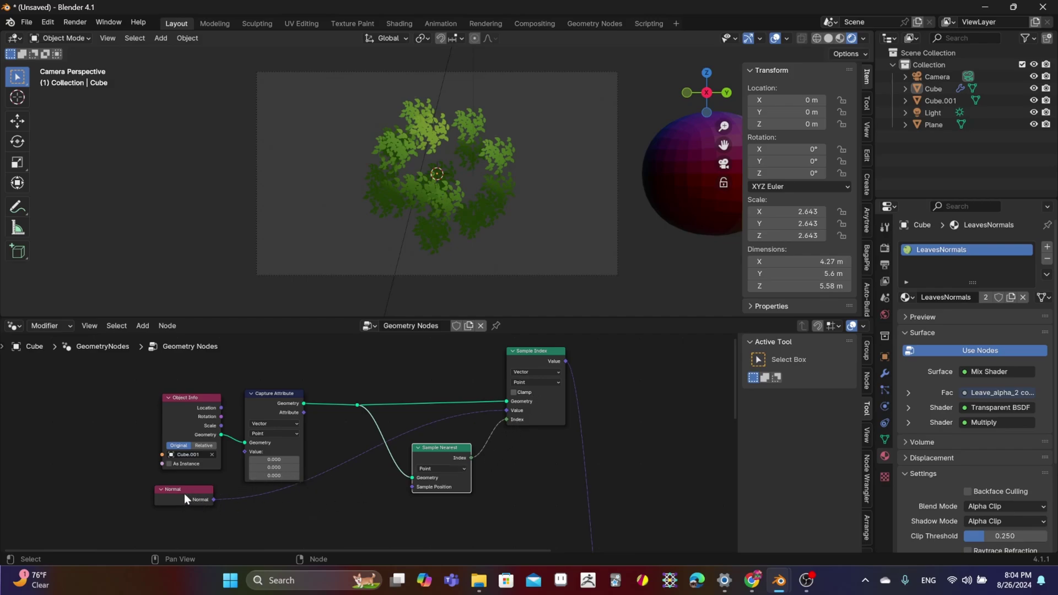
mouse_move(190, 490)
left_mouse_down()
mouse_move(331, 486)
mouse_move(360, 451)
mouse_move(179, 499)
left_mouse_up()
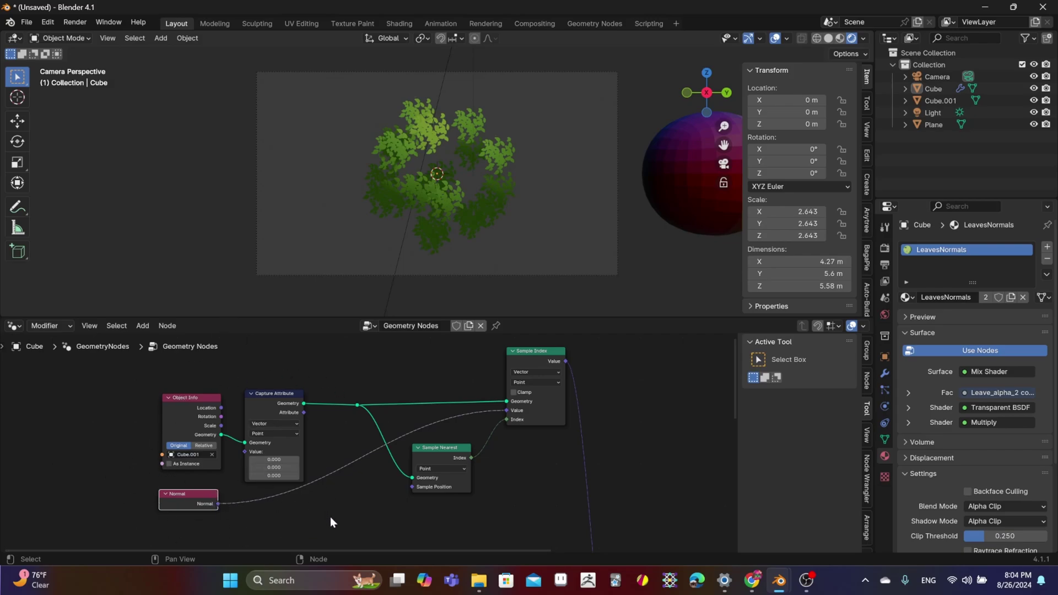
scroll(513, 495, "down", 1)
middle_click_drag(513, 496, 343, 477)
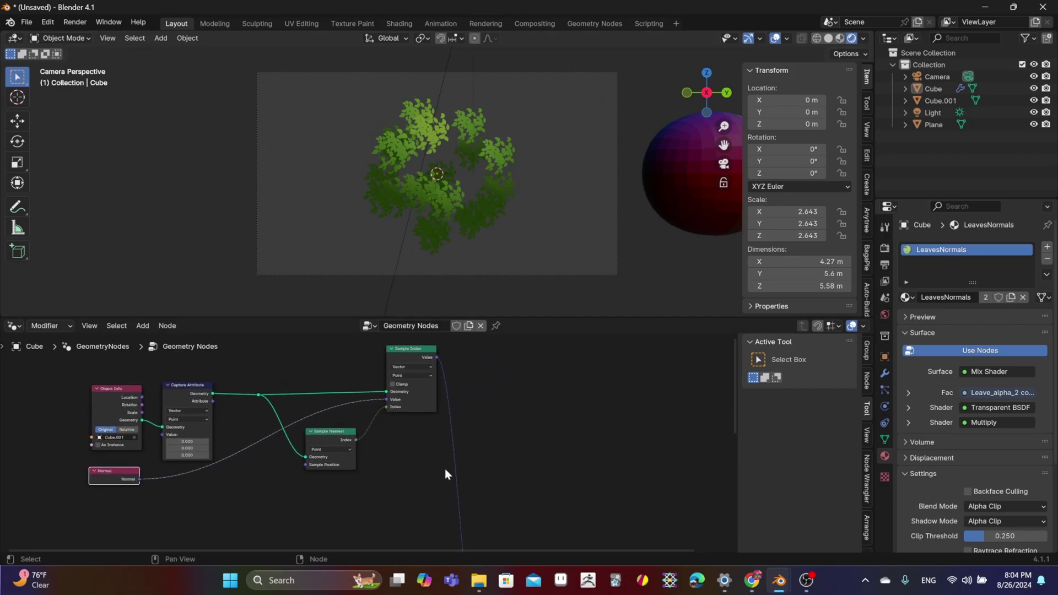
Confirm the Store Named Attribute name field reads sourceNormalsTest
scroll(445, 474, "down", 6)
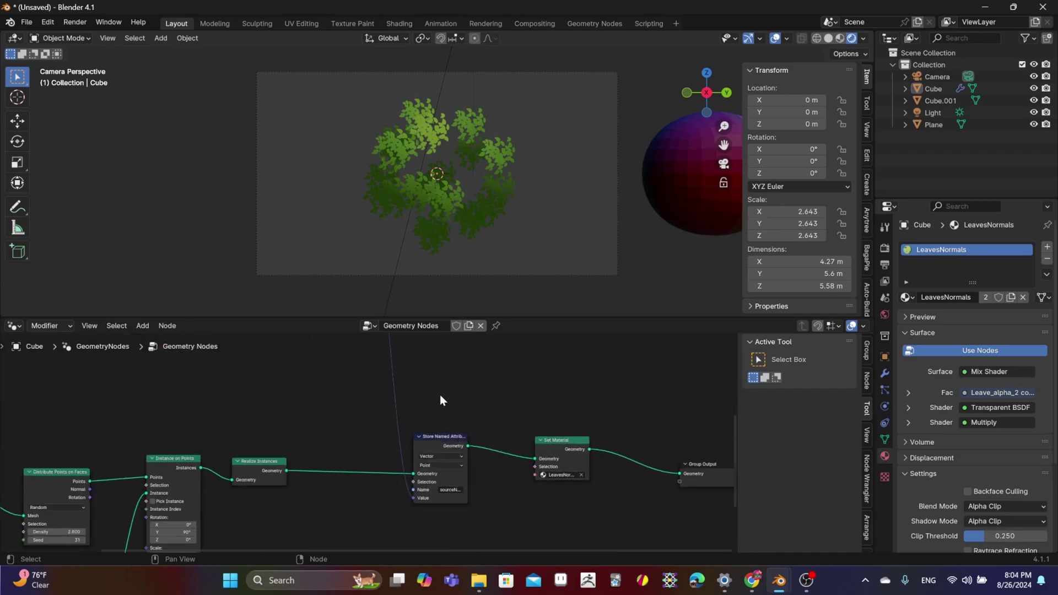
scroll(455, 379, "up", 3)
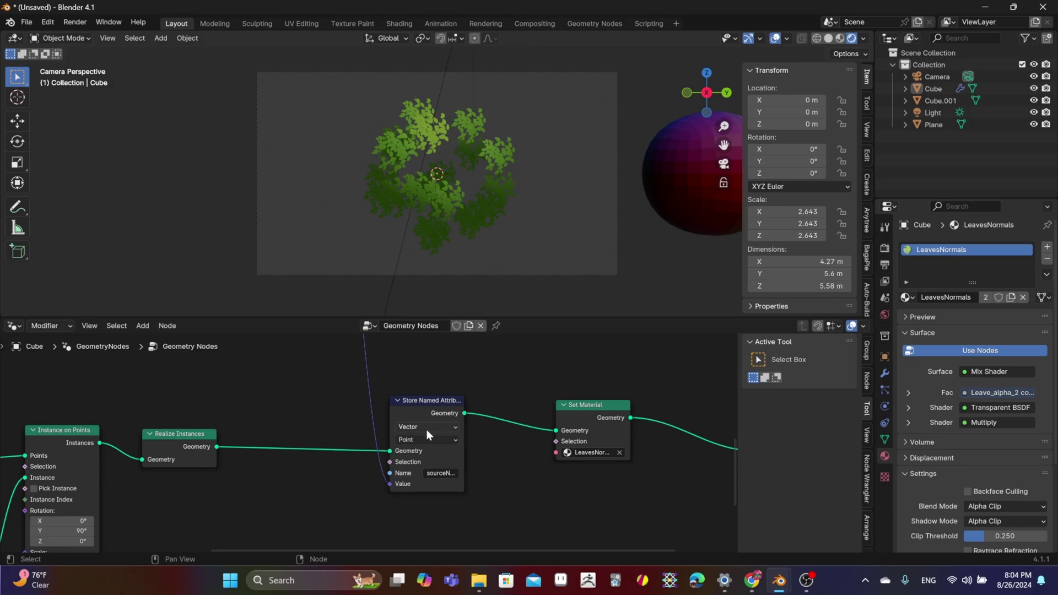
left_click(441, 473)
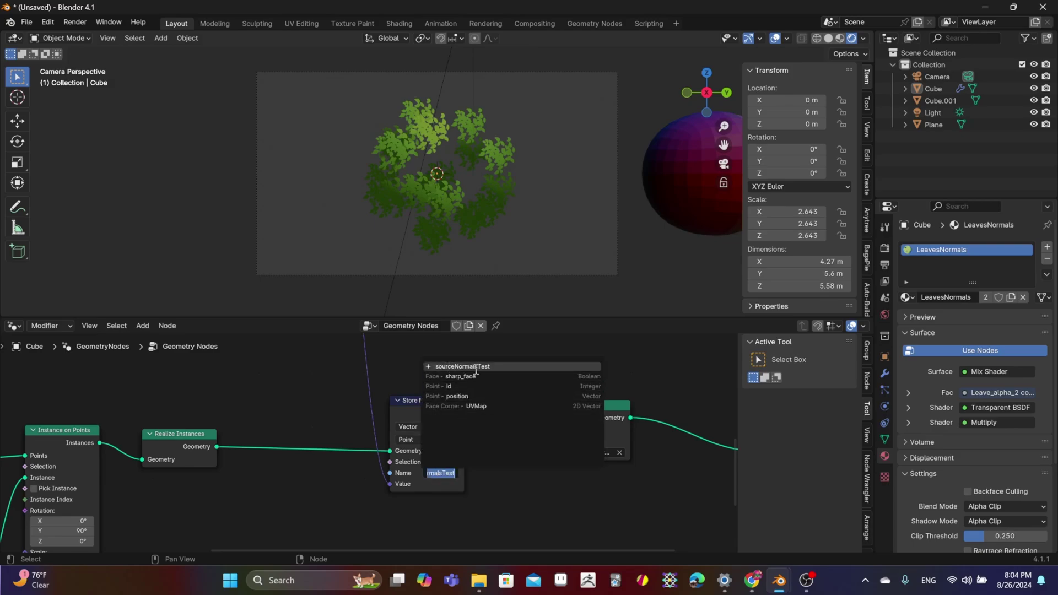
key("Return")
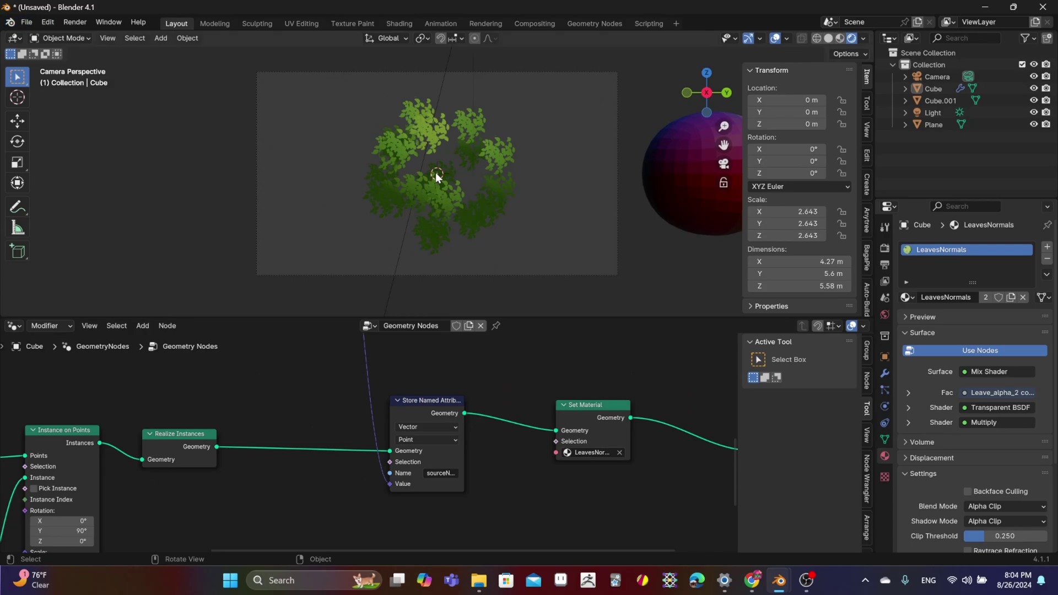
Pan the node tree from Group Input to Group Output, rechecking the stored attribute name
middle_click_drag(455, 419, 345, 435)
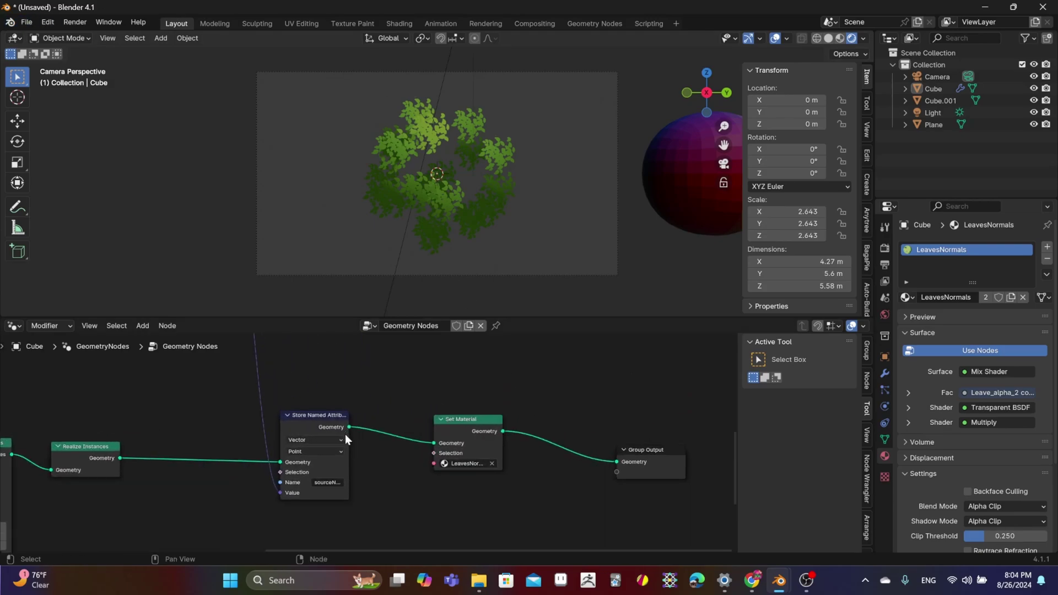
scroll(353, 439, "up", 1)
scroll(591, 408, "down", 1)
middle_click_drag(591, 407, 444, 390)
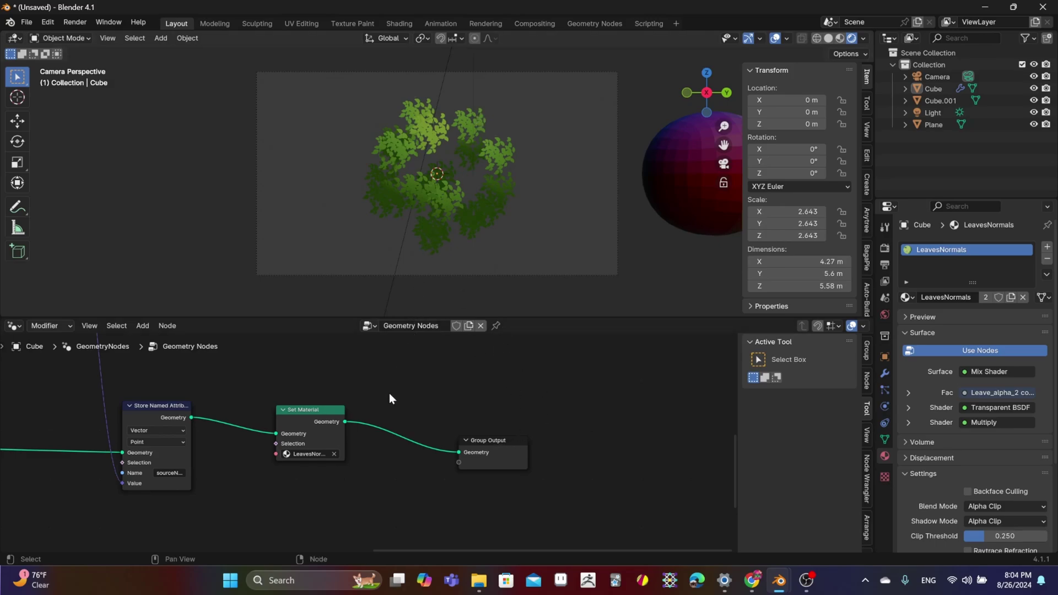
middle_click_drag(390, 393, 535, 411)
scroll(418, 404, "down", 2)
middle_click_drag(416, 405, 583, 404)
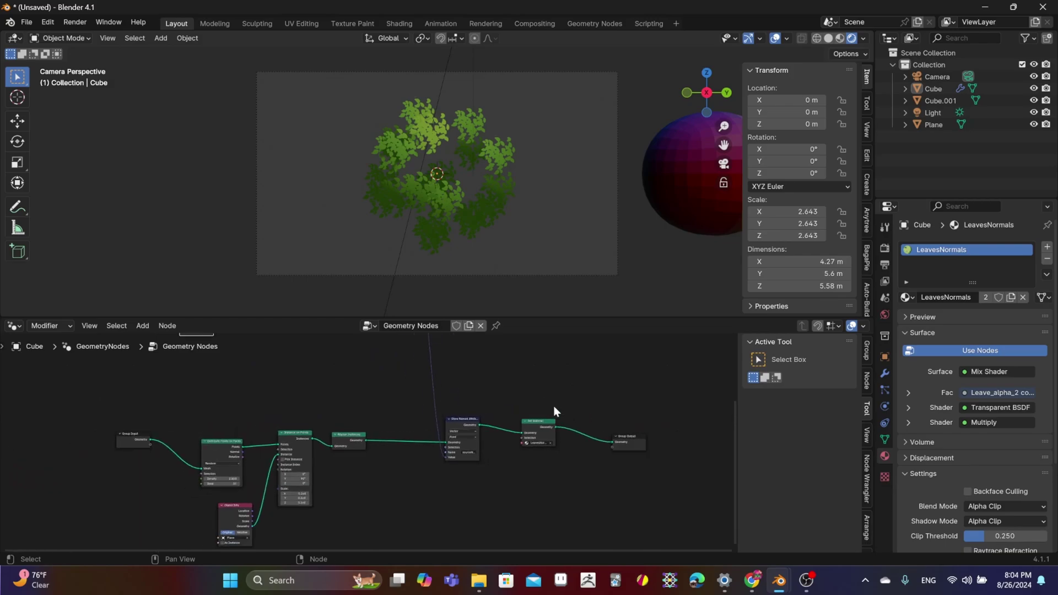
scroll(520, 399, "up", 1)
scroll(516, 410, "up", 2)
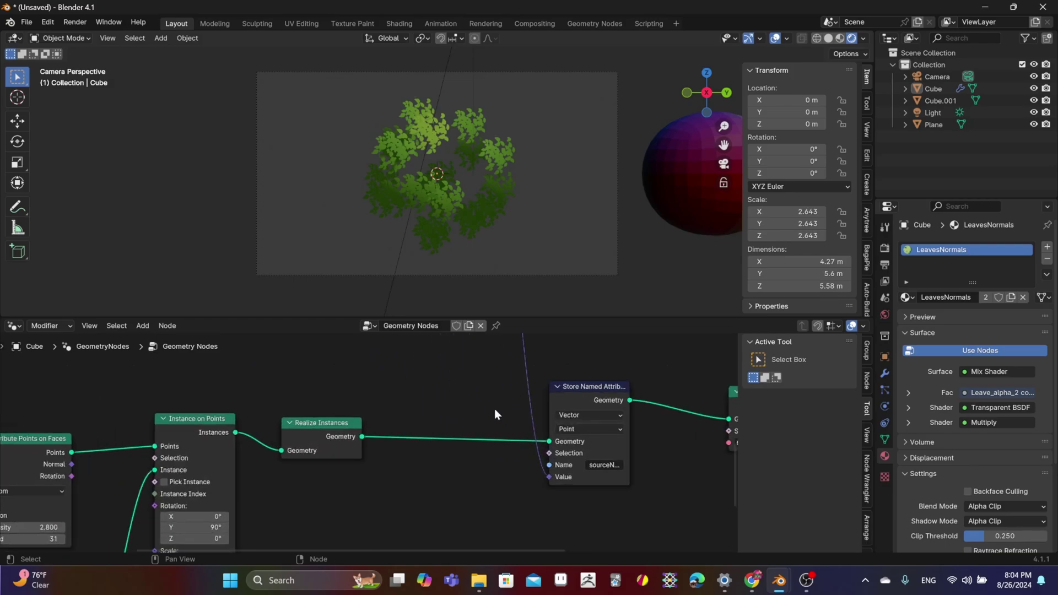
left_click(608, 466)
left_click(15, 326)
Switch the lower editor to the LeavesNormals Shader Editor and fit its node tree in view
left_click(17, 328)
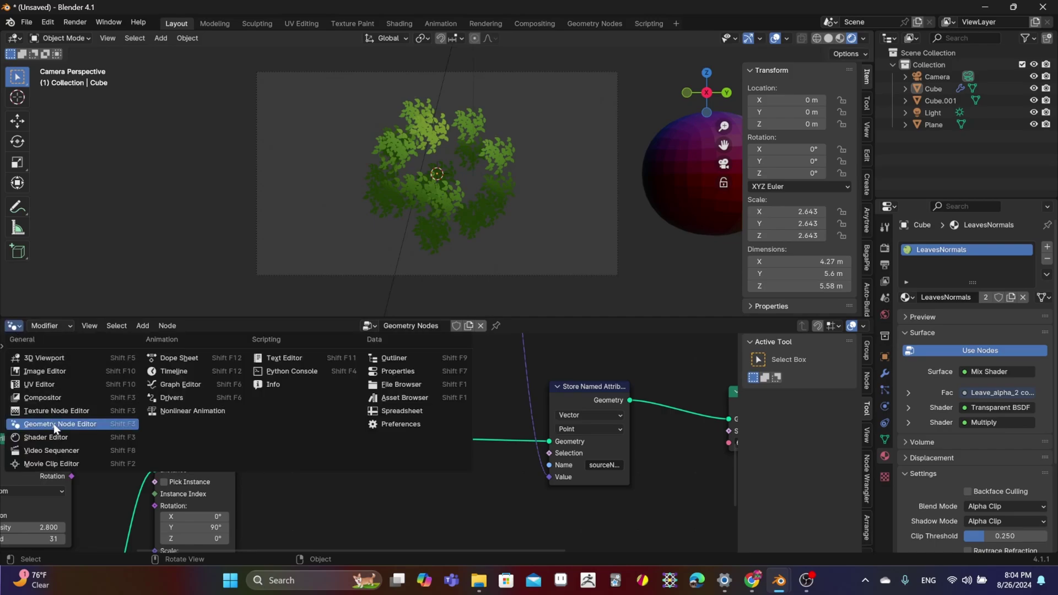
left_click(33, 437)
scroll(329, 448, "down", 4)
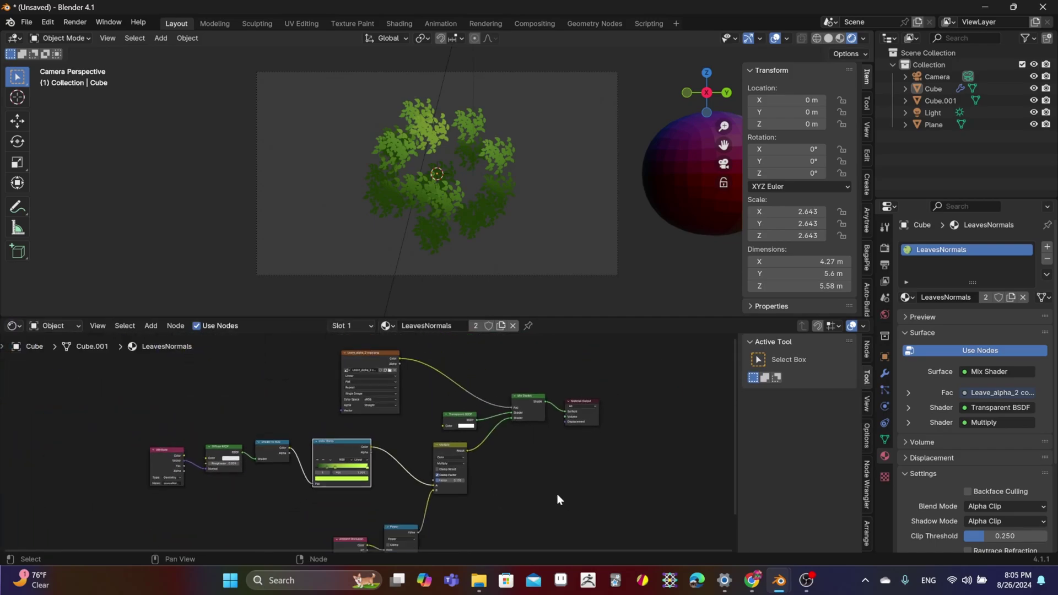
middle_click_drag(436, 411, 493, 458)
scroll(494, 458, "up", 2)
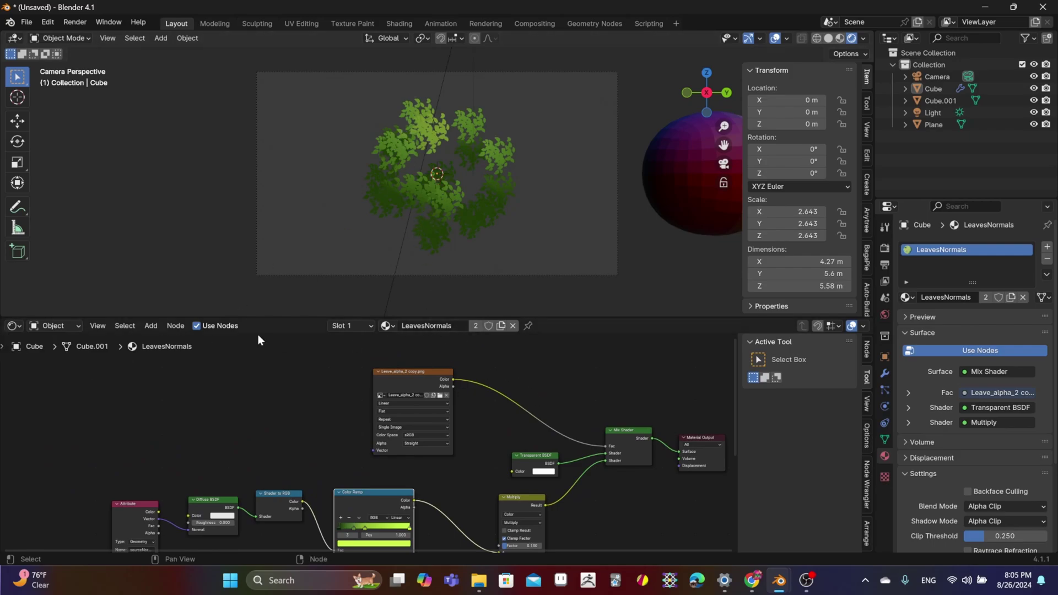
Compare with the geometry nodes around Store Named Attribute and Set Material, then return to LeavesNormals shaders
left_click(13, 326)
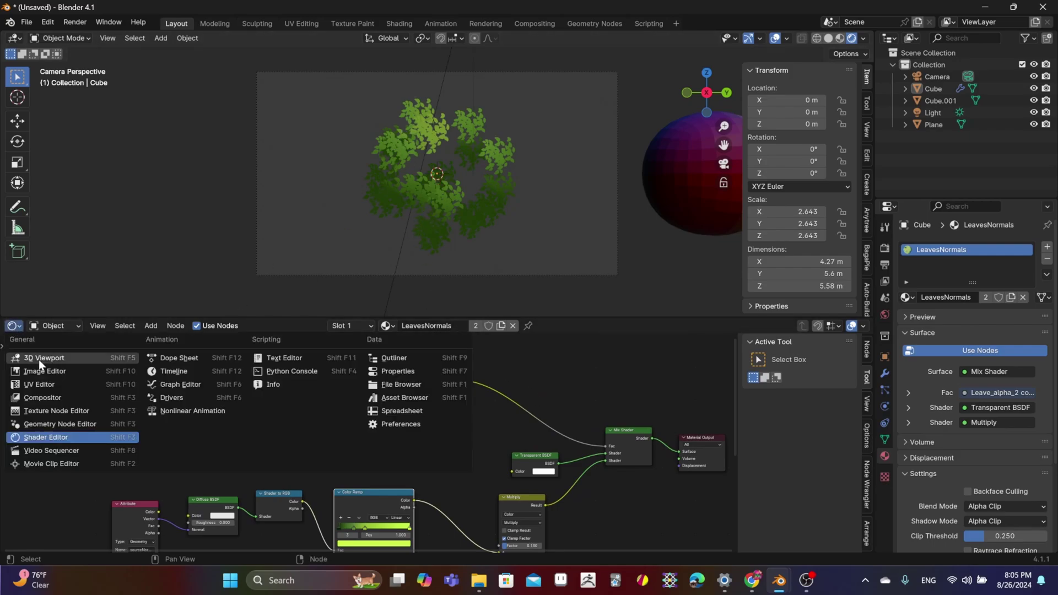
left_click(38, 425)
scroll(511, 437, "up", 5)
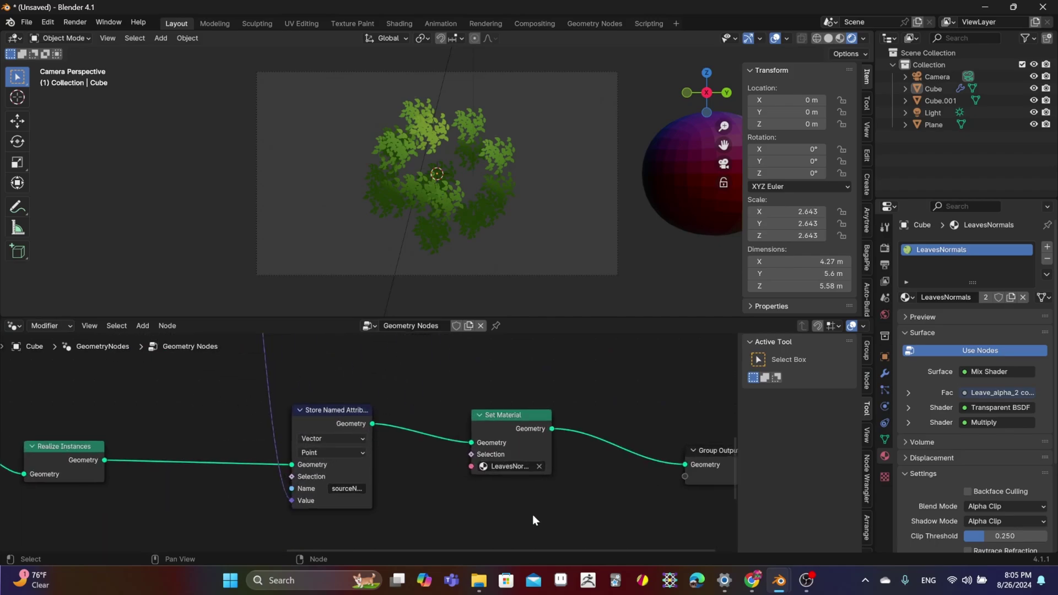
scroll(523, 511, "up", 2)
middle_click_drag(518, 505, 360, 453)
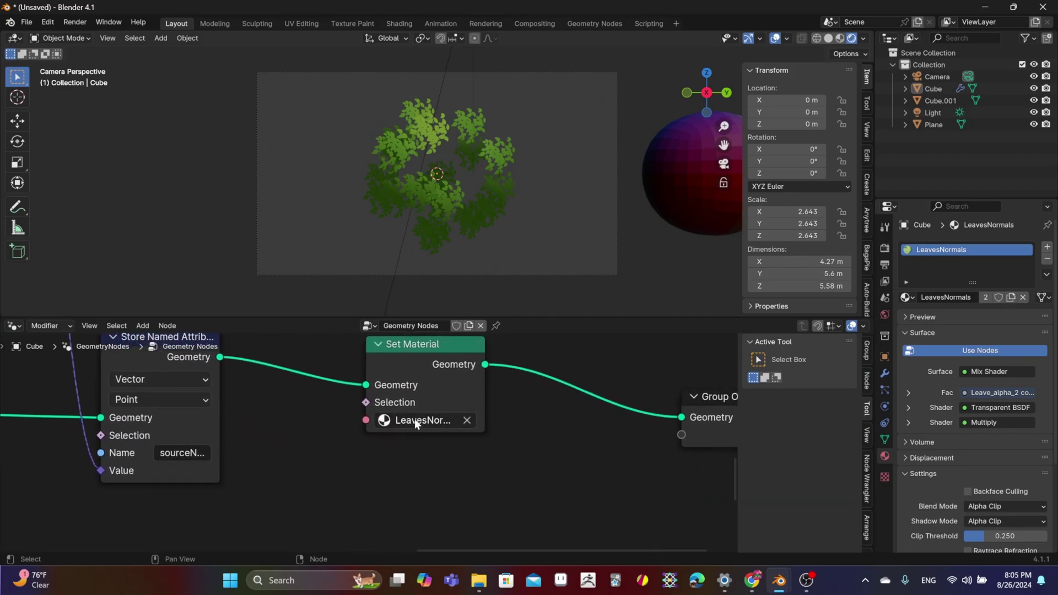
left_click(13, 326)
left_click(45, 436)
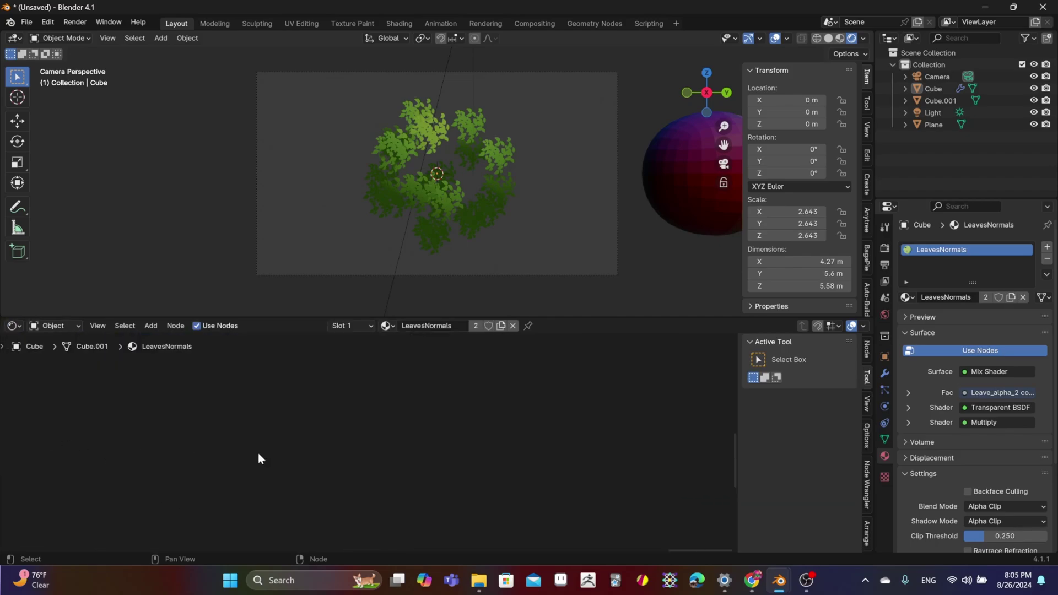
Frame the Attribute, Diffuse BSDF and Color Ramp nodes of the LeavesNormals shader
middle_click_drag(376, 421, 447, 485)
scroll(488, 484, "up", 6)
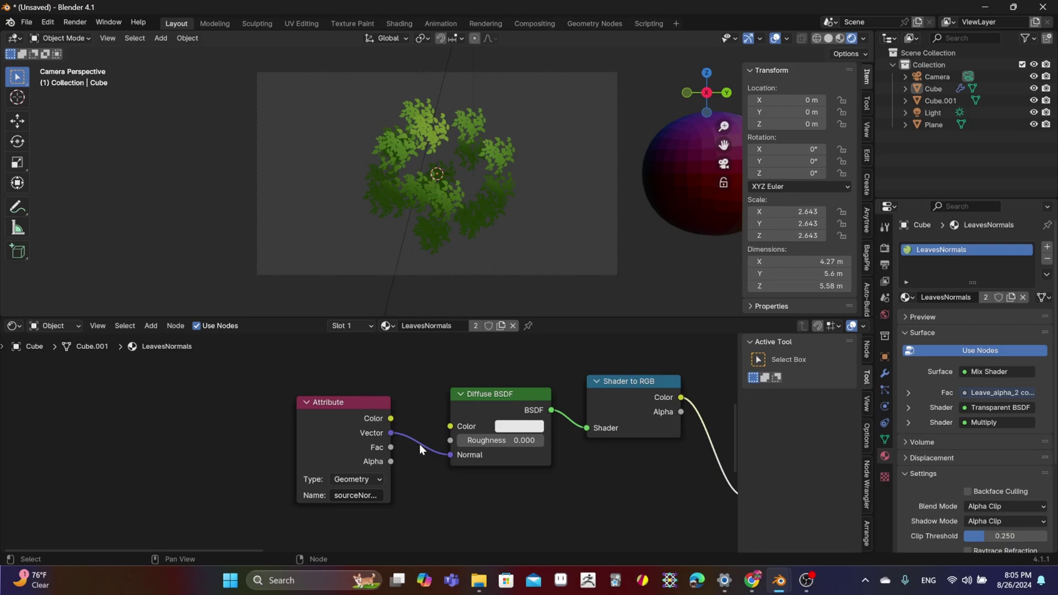
scroll(430, 455, "down", 2)
middle_click_drag(446, 470, 405, 454)
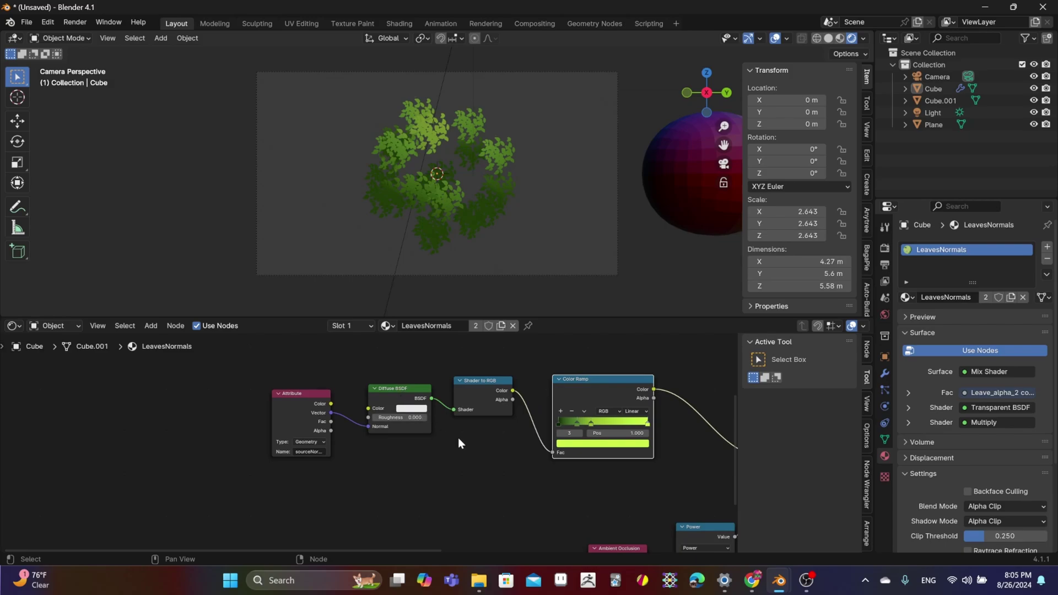
Inspect the Multiply, Power, Ambient Occlusion, Mix Shader and Material Output nodes
scroll(458, 437, "down", 3)
middle_click_drag(458, 437, 486, 443)
scroll(433, 409, "down", 1)
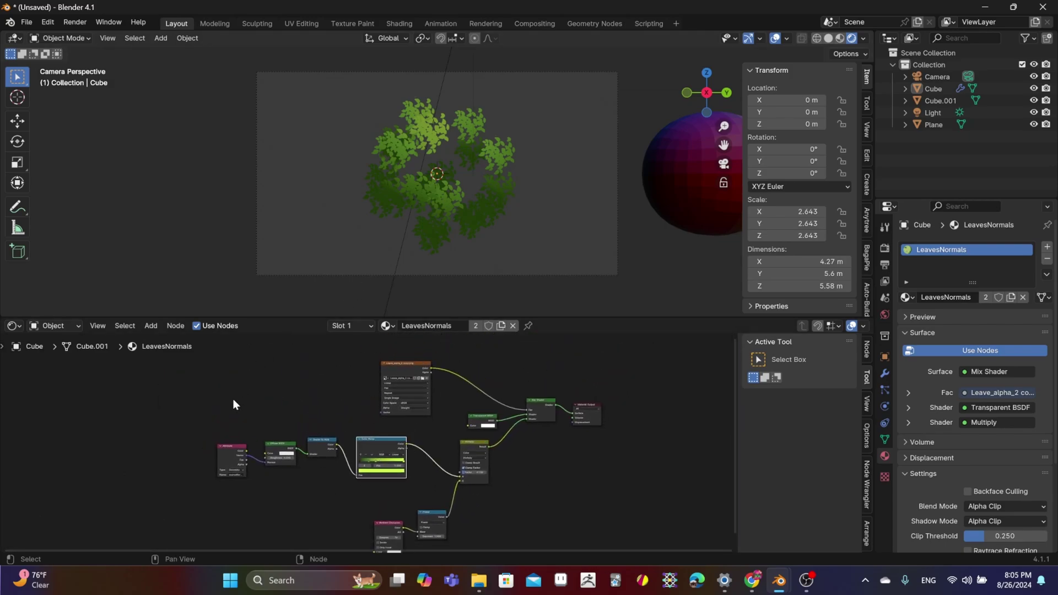
scroll(220, 470, "up", 2)
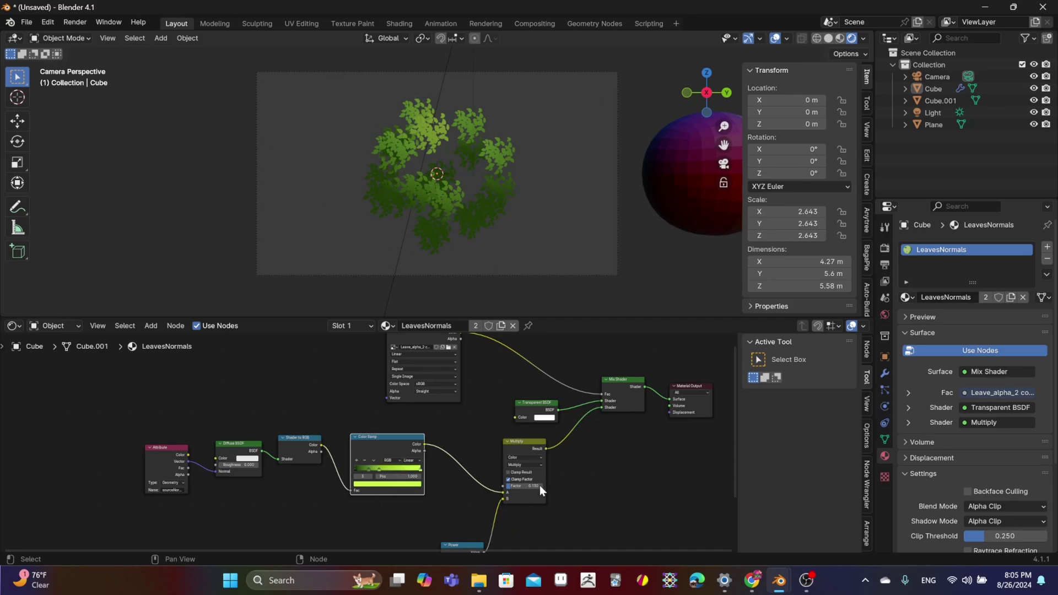
scroll(539, 486, "down", 1)
middle_click_drag(546, 477, 429, 465)
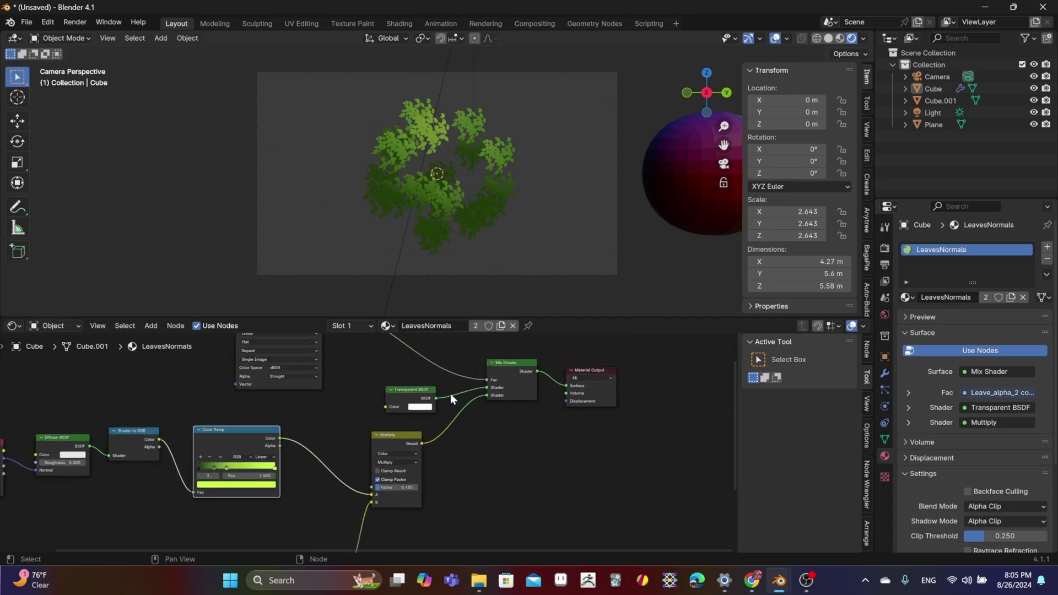
middle_click_drag(299, 411, 364, 343)
scroll(323, 444, "down", 1)
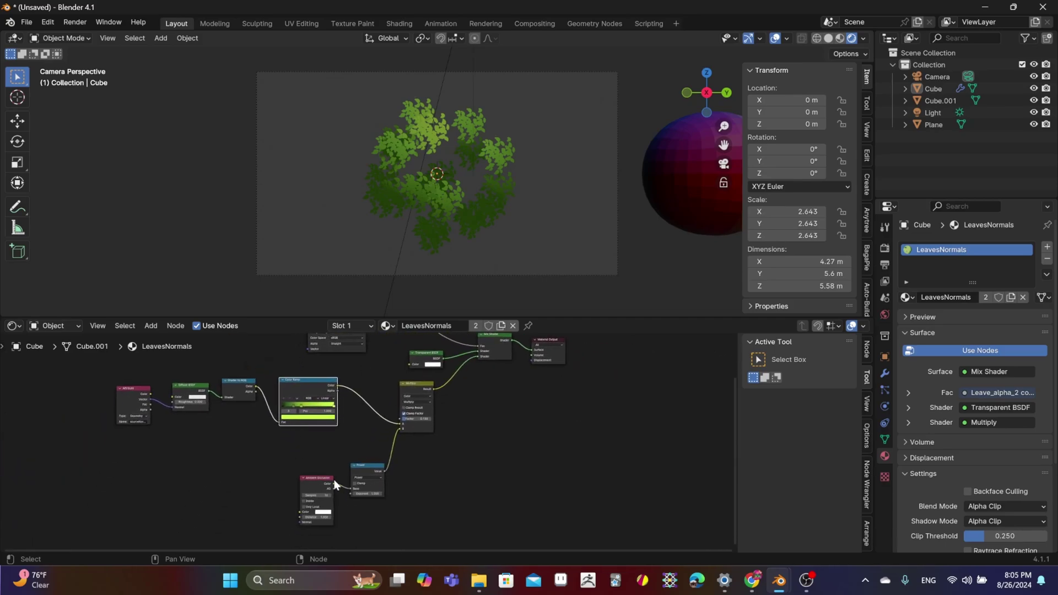
middle_click_drag(476, 446, 441, 490)
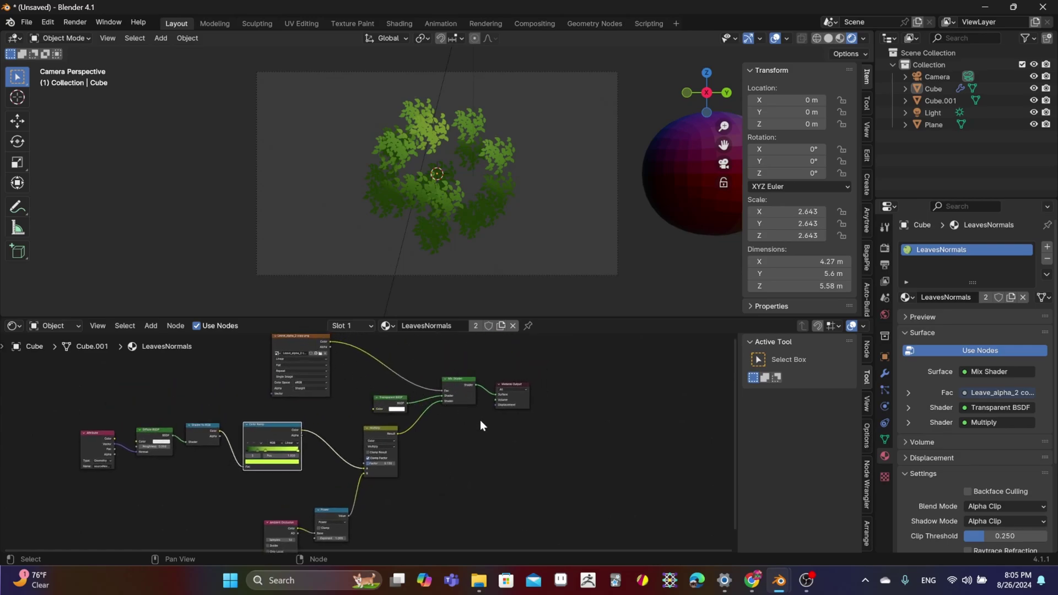
scroll(485, 425, "up", 5)
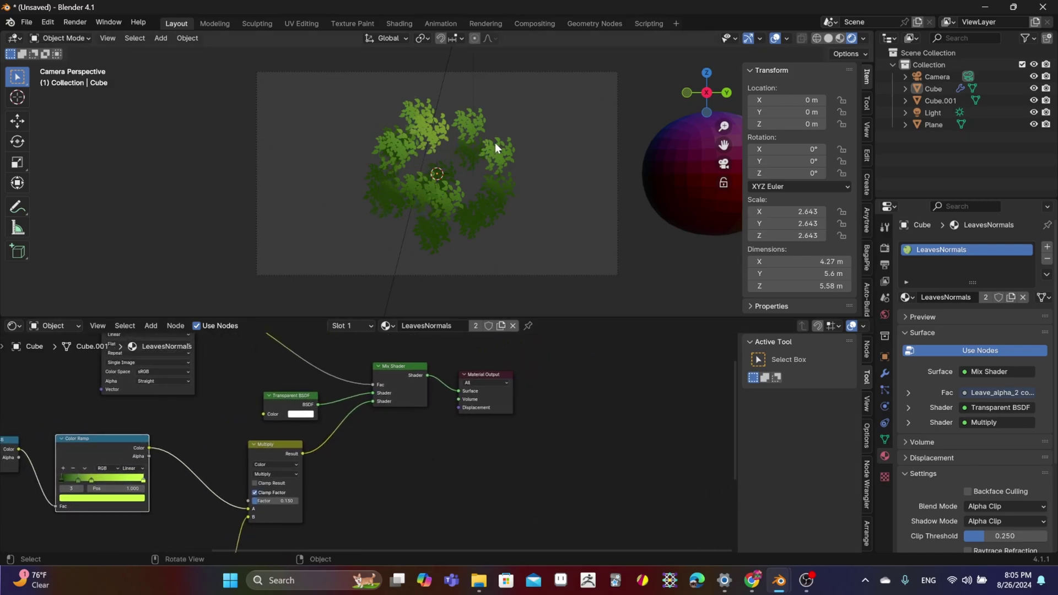
scroll(508, 357, "down", 5)
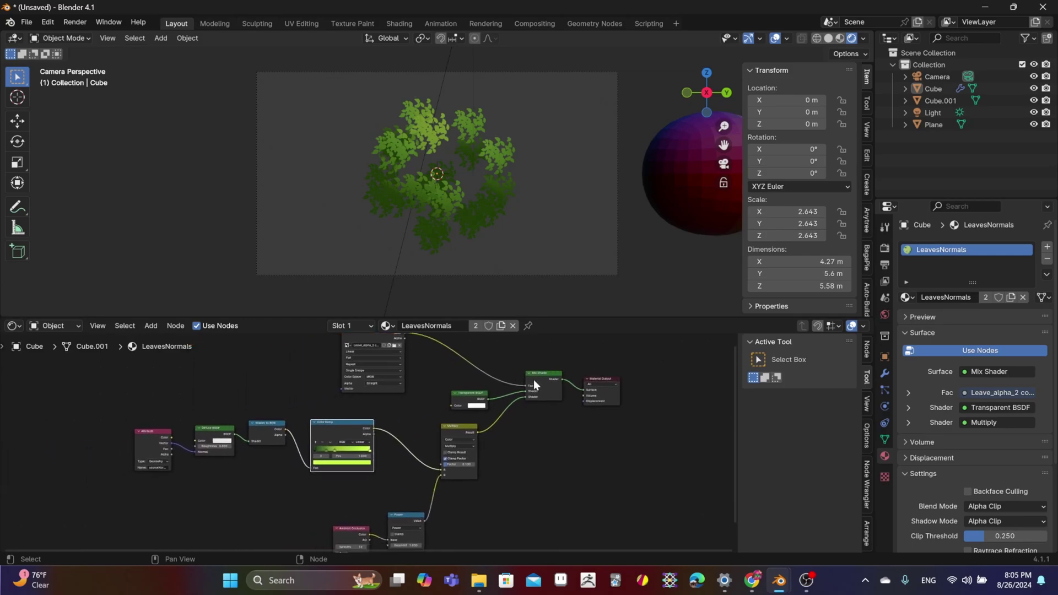
scroll(533, 380, "down", 3)
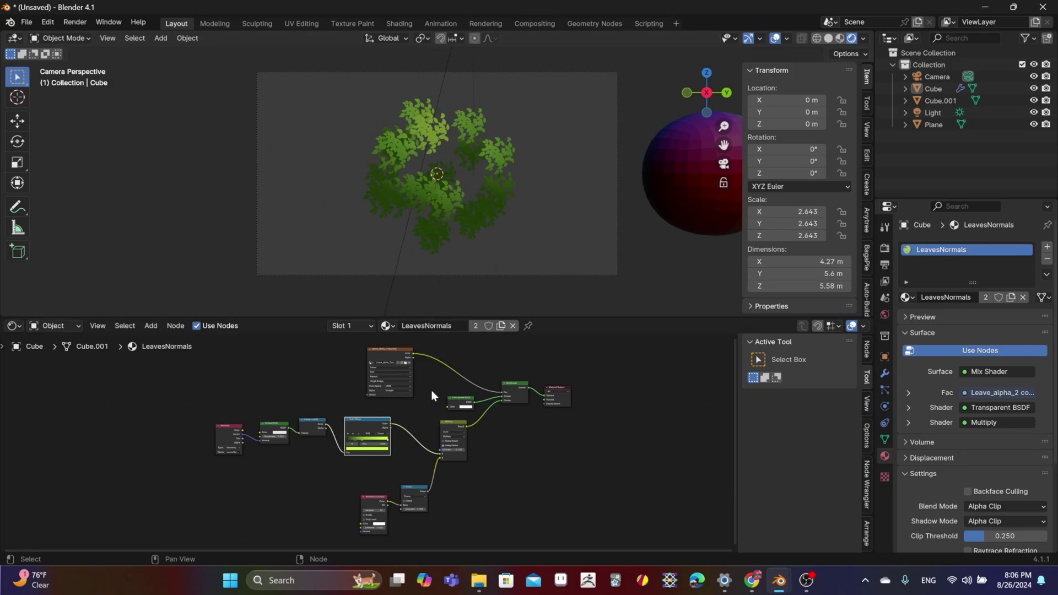
scroll(377, 384, "up", 2)
middle_click_drag(390, 390, 414, 439)
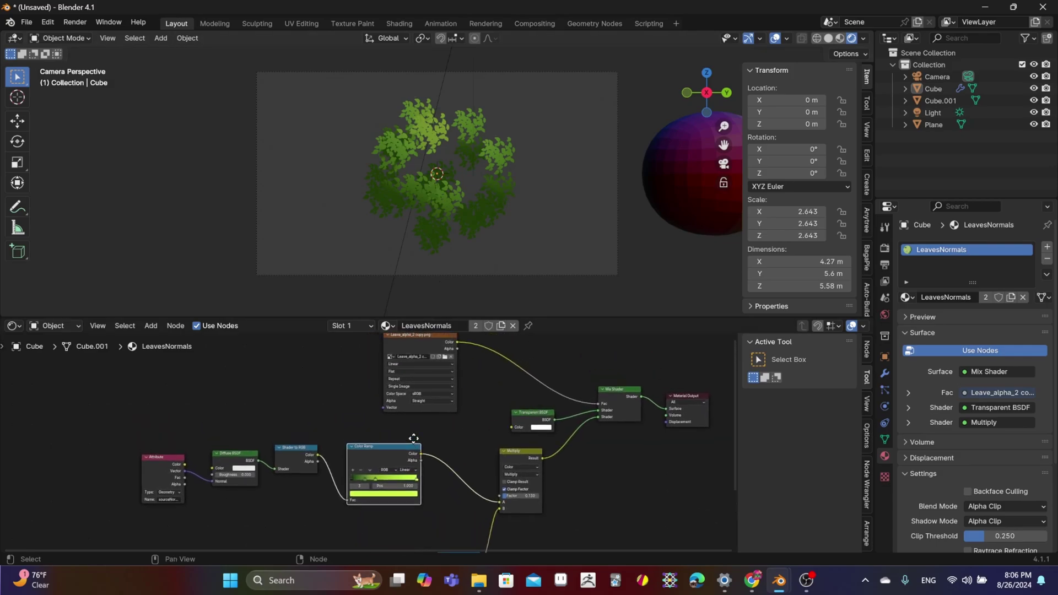